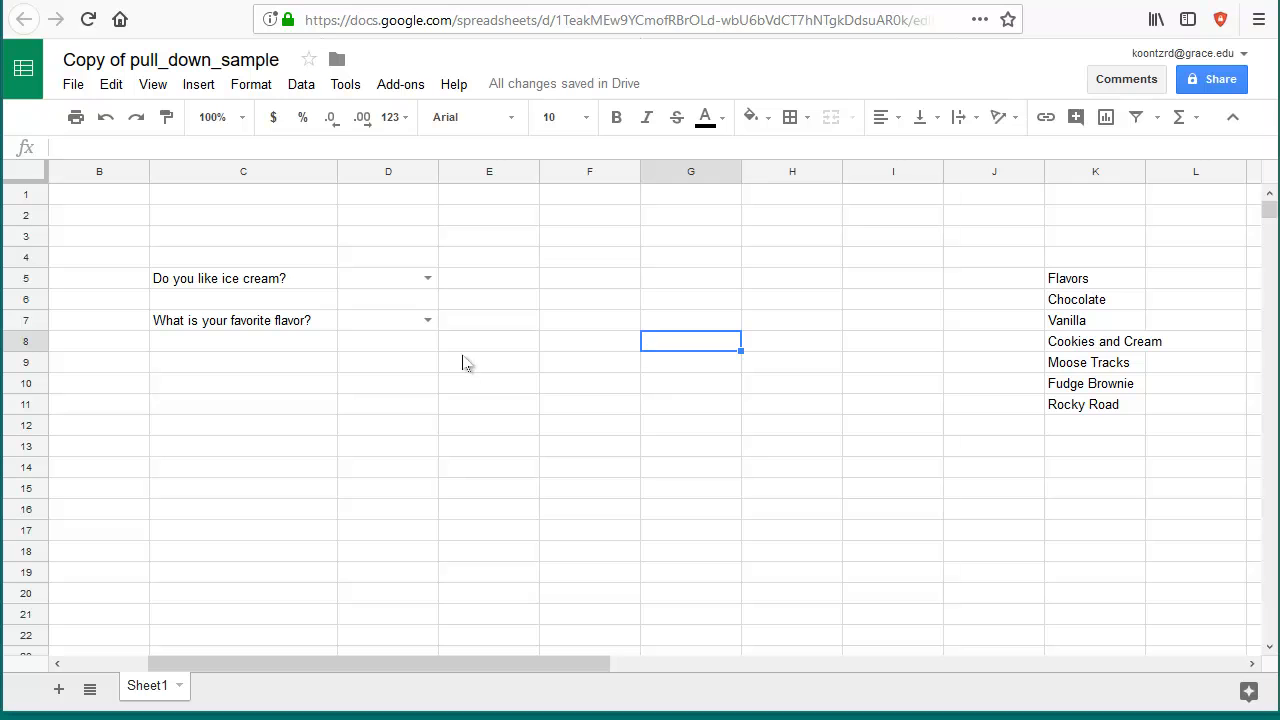
Examine the answer choices in the dropdown beside "Do you like ice cream?" in D5.
{"action": "left_click", "coordinate": [404, 285]}
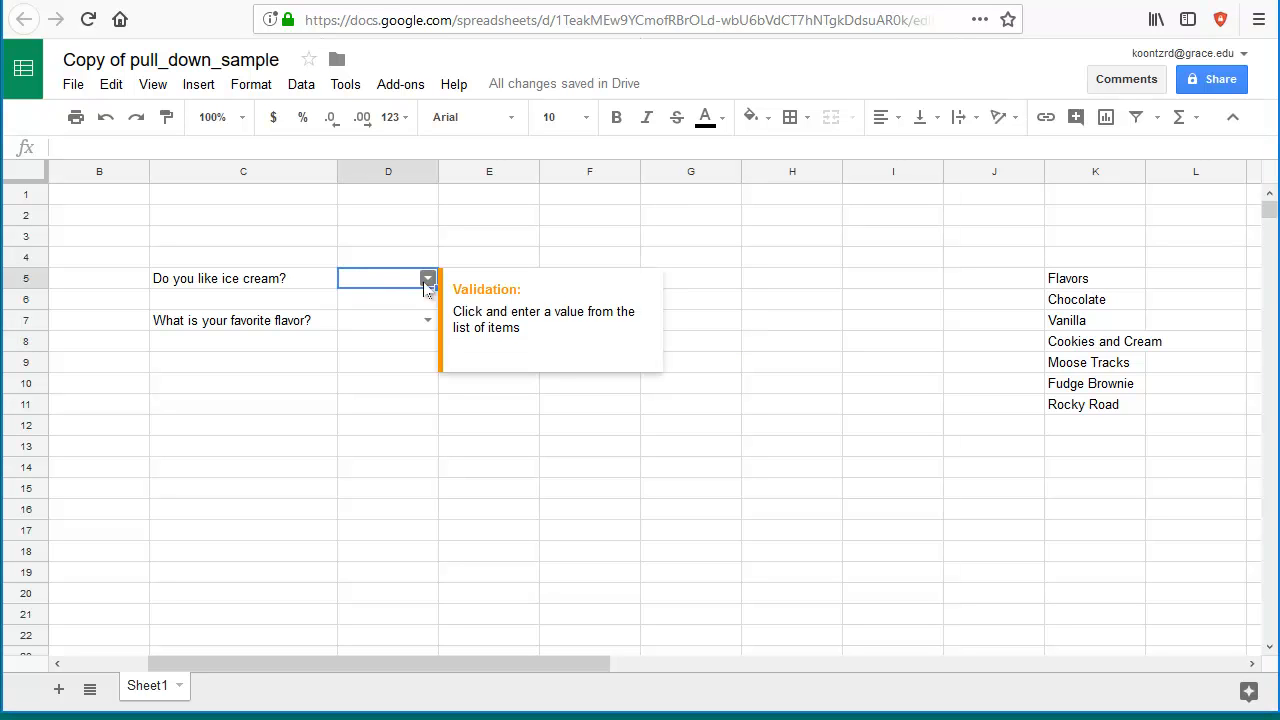
{"action": "left_click", "coordinate": [426, 282]}
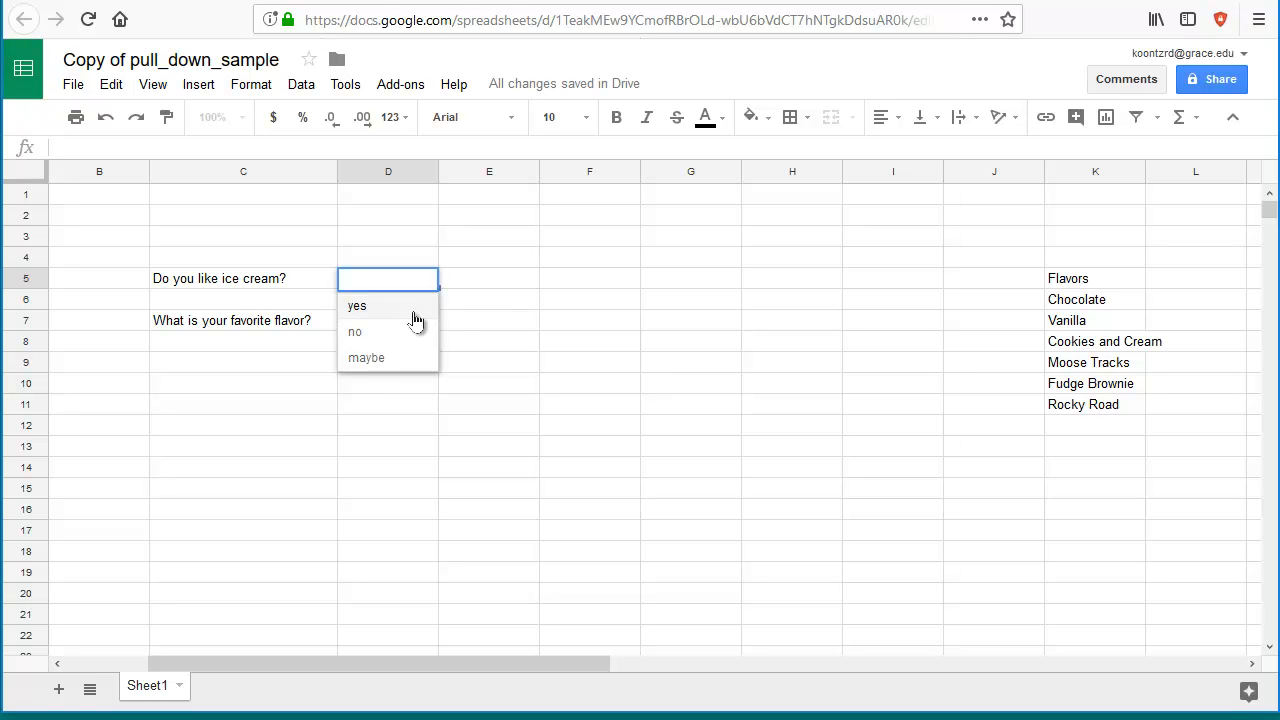
{"action": "left_click", "coordinate": [478, 290]}
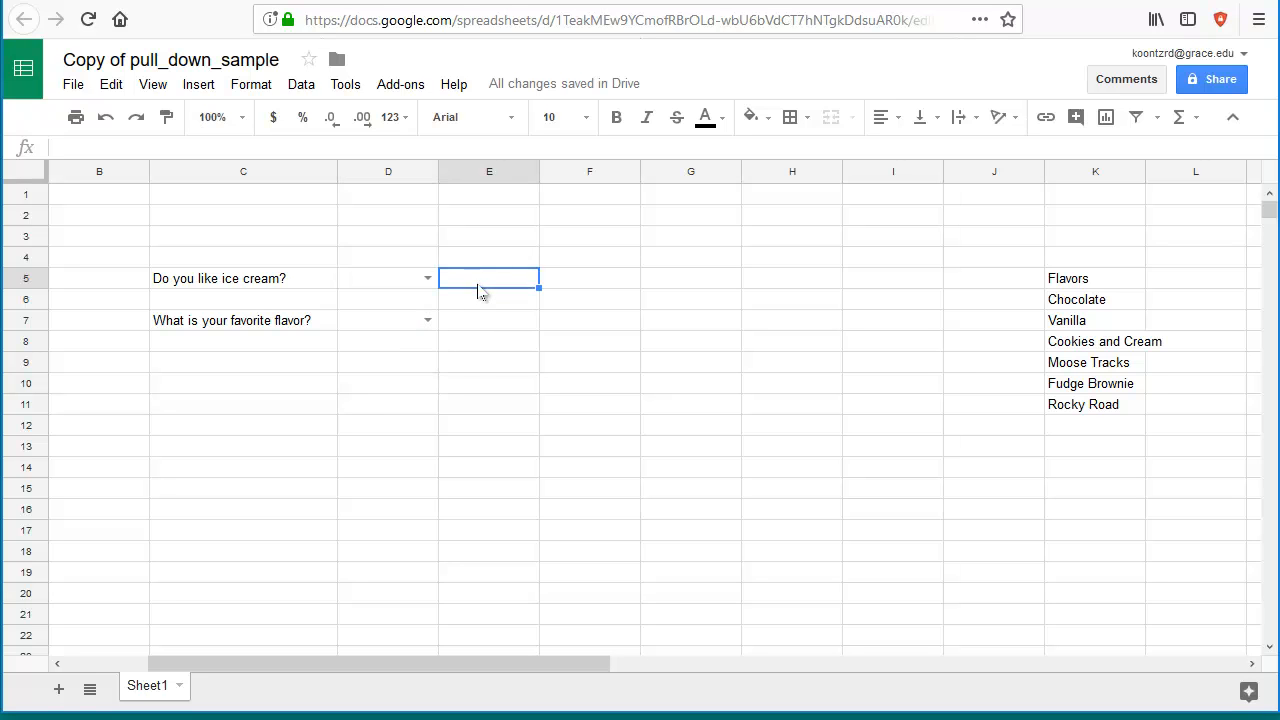
Choose Cookies and Cream from the dropdown beside "What is your favorite flavor?" in D7.
{"action": "left_click", "coordinate": [401, 323]}
{"action": "left_click", "coordinate": [427, 320]}
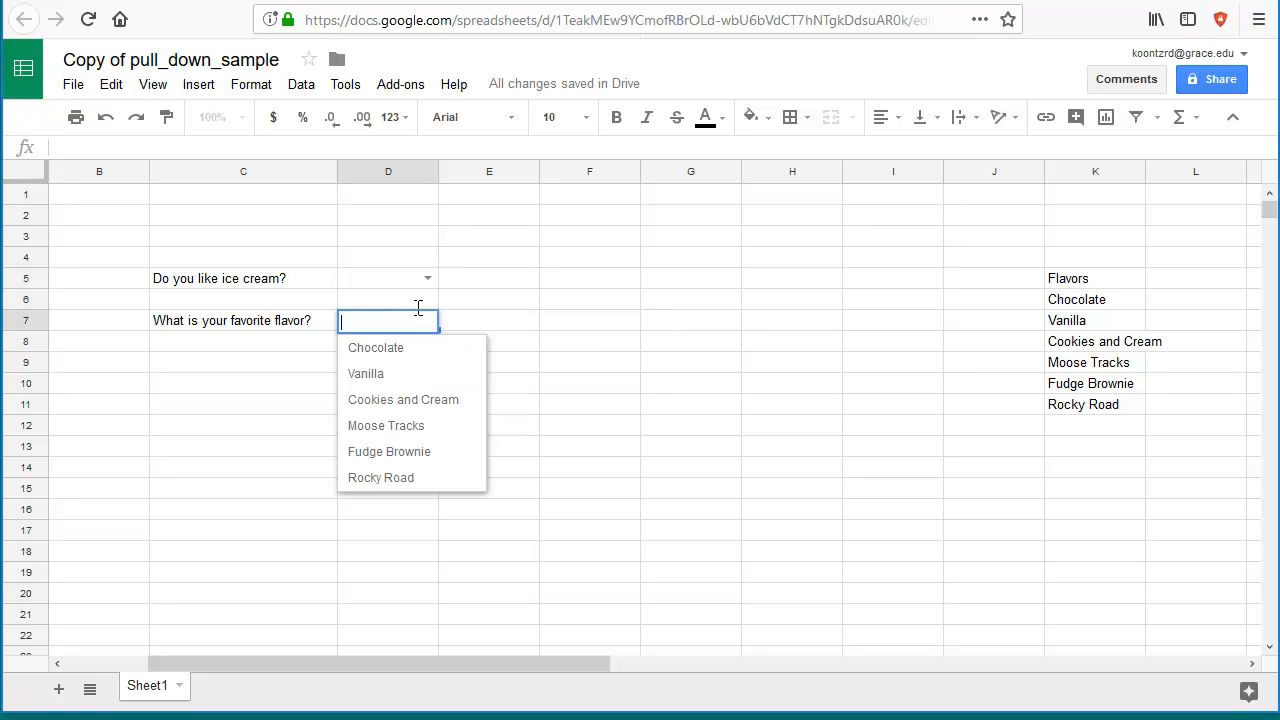
{"action": "left_click", "coordinate": [412, 400]}
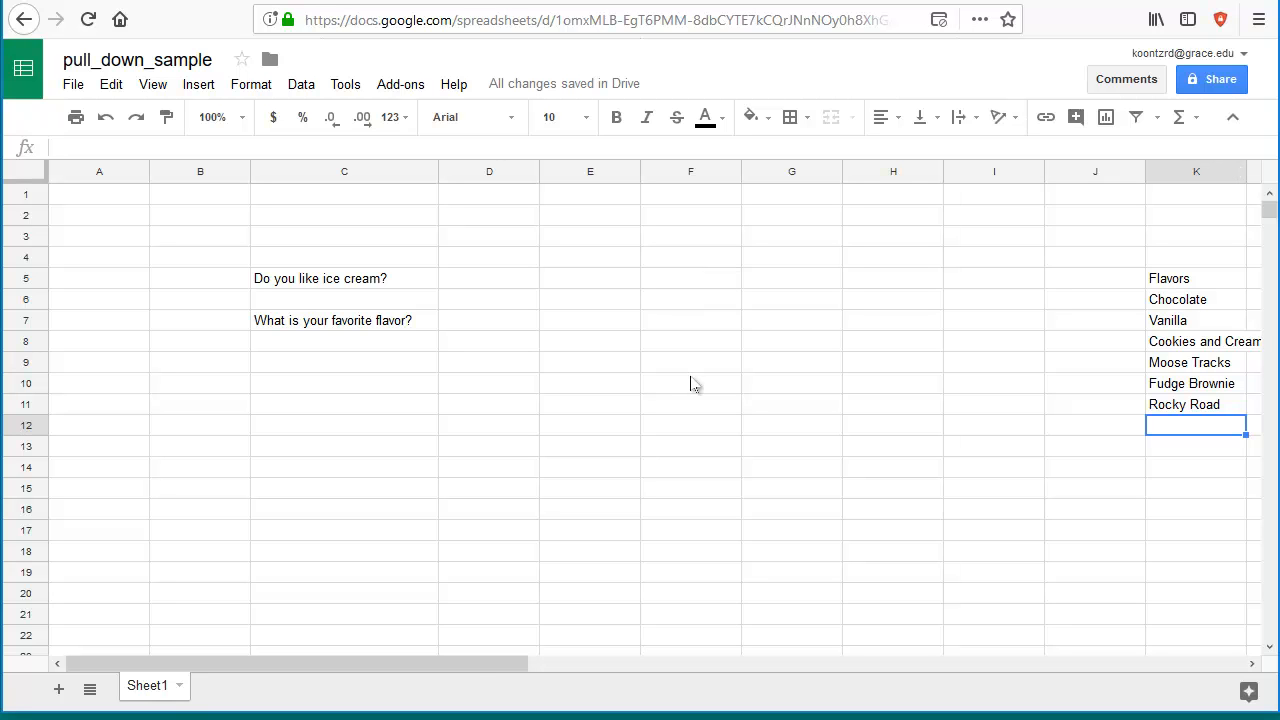
Set up data validation for cell D5 with a List of items criterion containing yes,no,maybe.
{"action": "left_click_drag", "start_coordinate": [471, 668], "coordinate": [540, 660]}
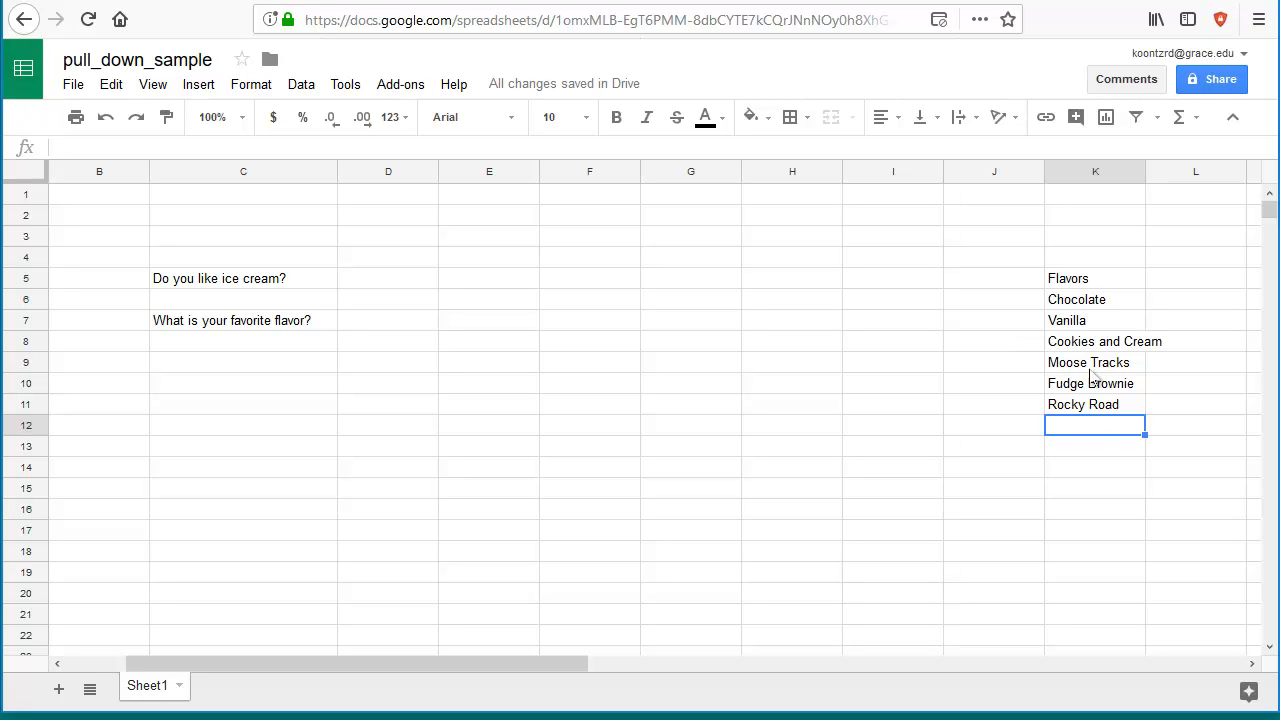
{"action": "left_click", "coordinate": [396, 284]}
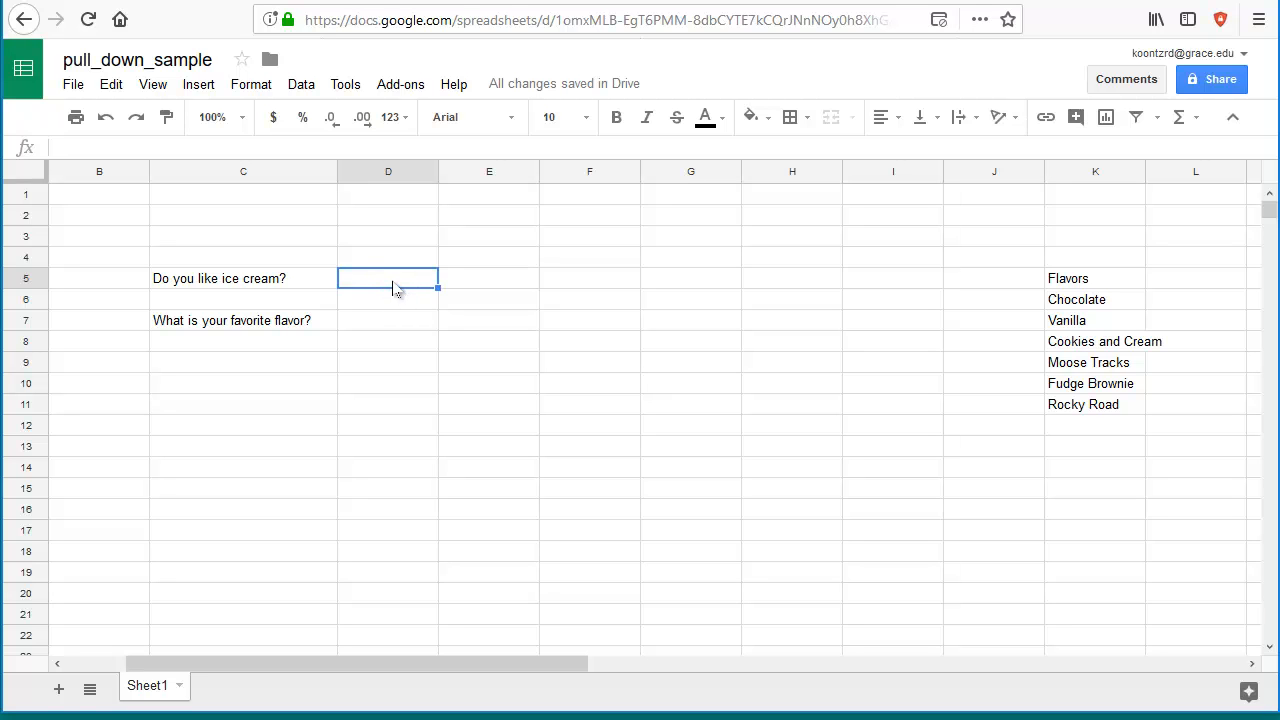
{"action": "left_click", "coordinate": [312, 88]}
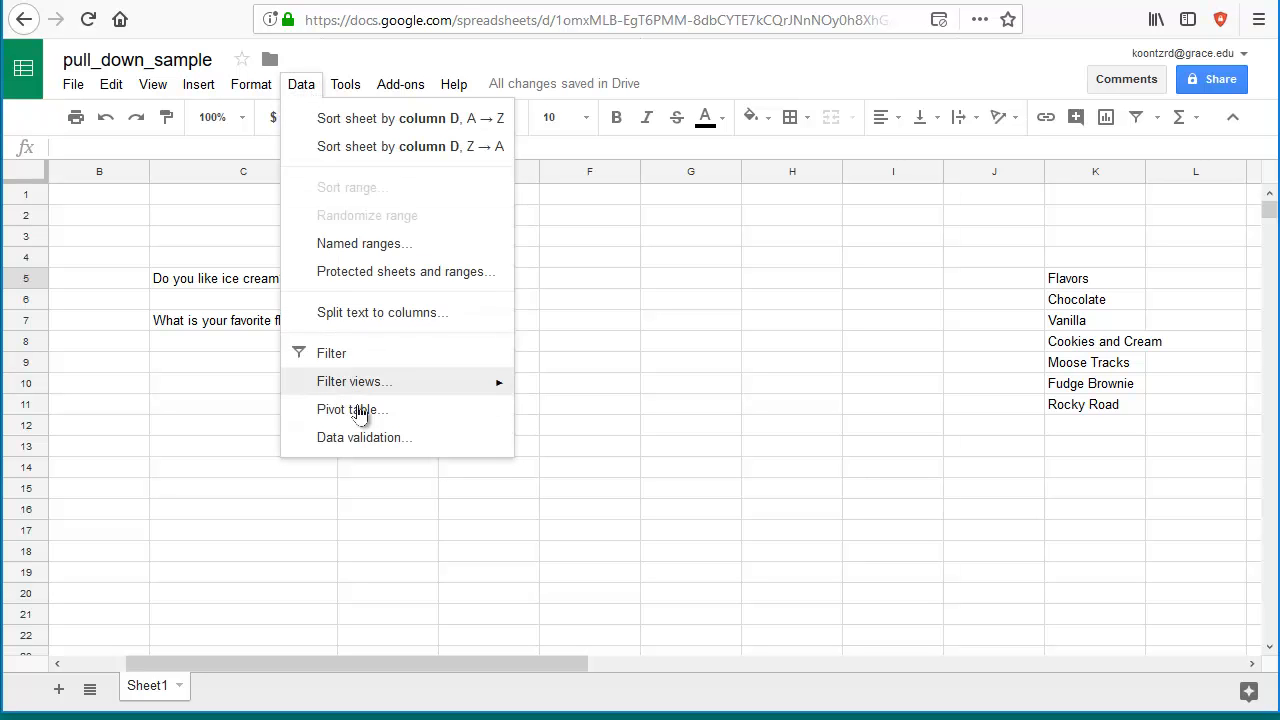
{"action": "left_click", "coordinate": [375, 440]}
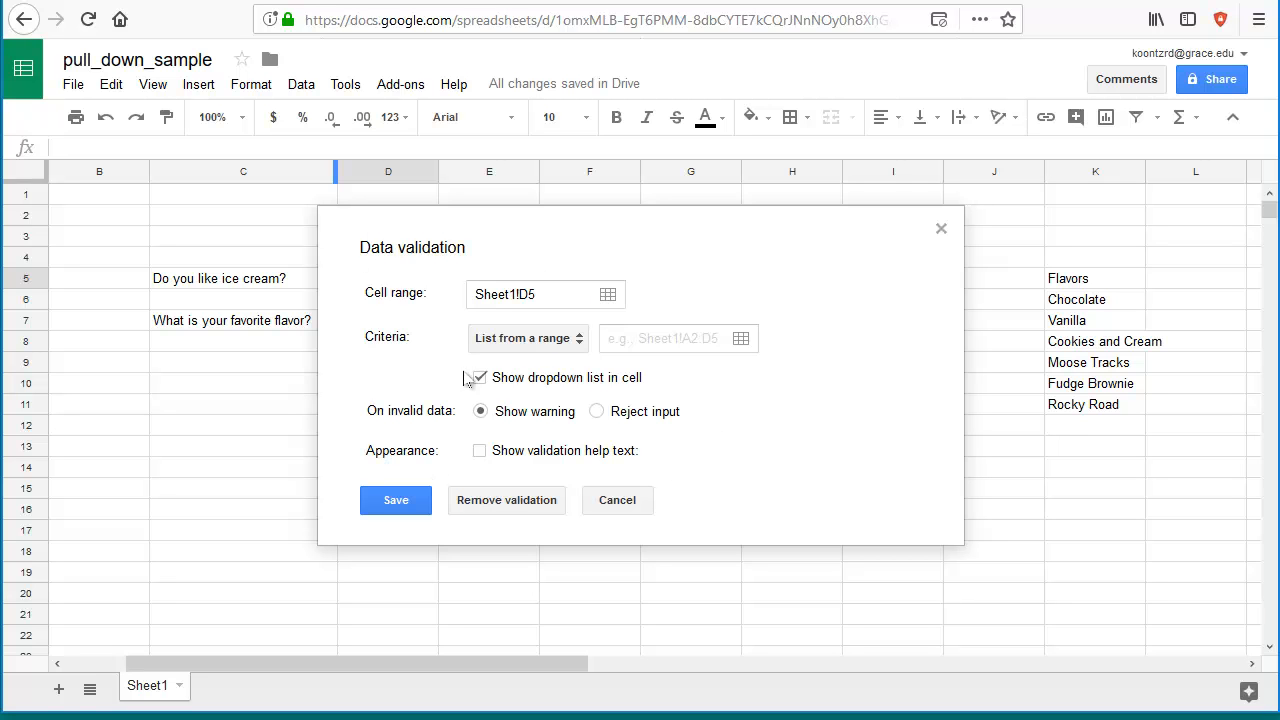
{"action": "left_click", "coordinate": [571, 341]}
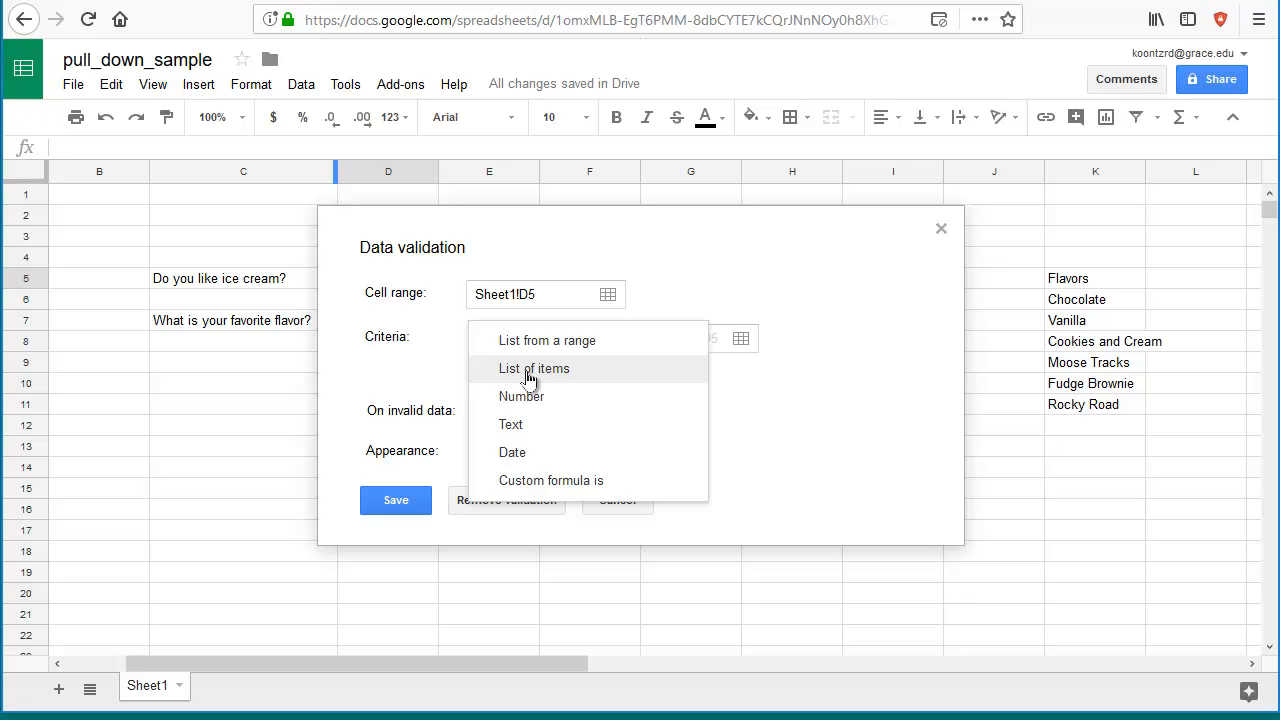
{"action": "left_click", "coordinate": [529, 377]}
{"action": "left_click", "coordinate": [598, 332]}
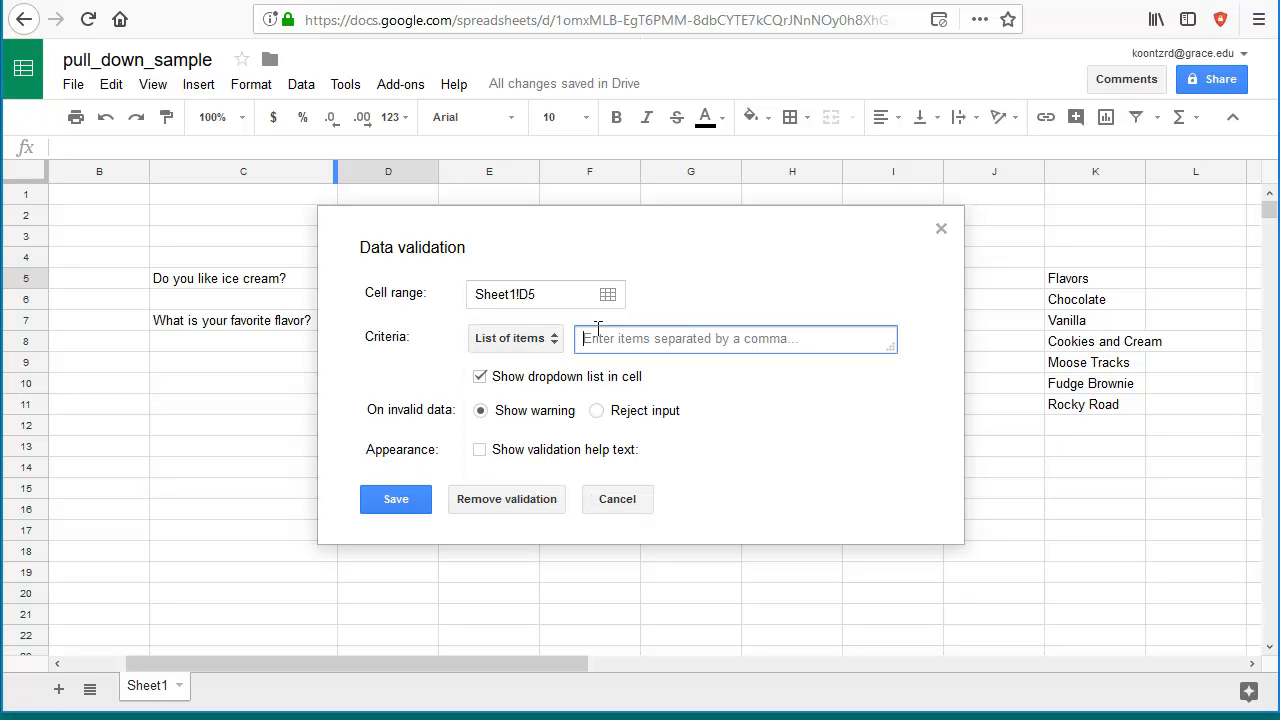
{"action": "type", "text": "yes,n"}
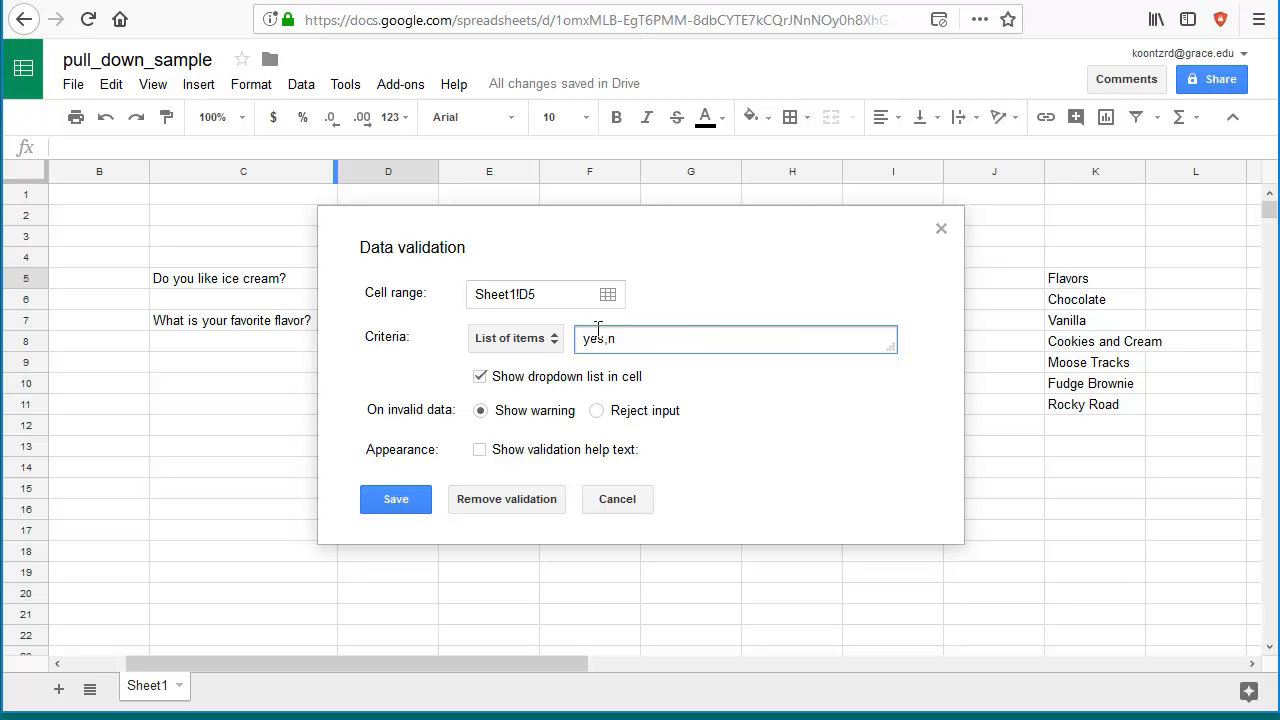
{"action": "type", "text": "o,maybe"}
Enable validation help text for D5 reading "Select a choice from the list" and save the rule.
{"action": "left_click", "coordinate": [480, 452]}
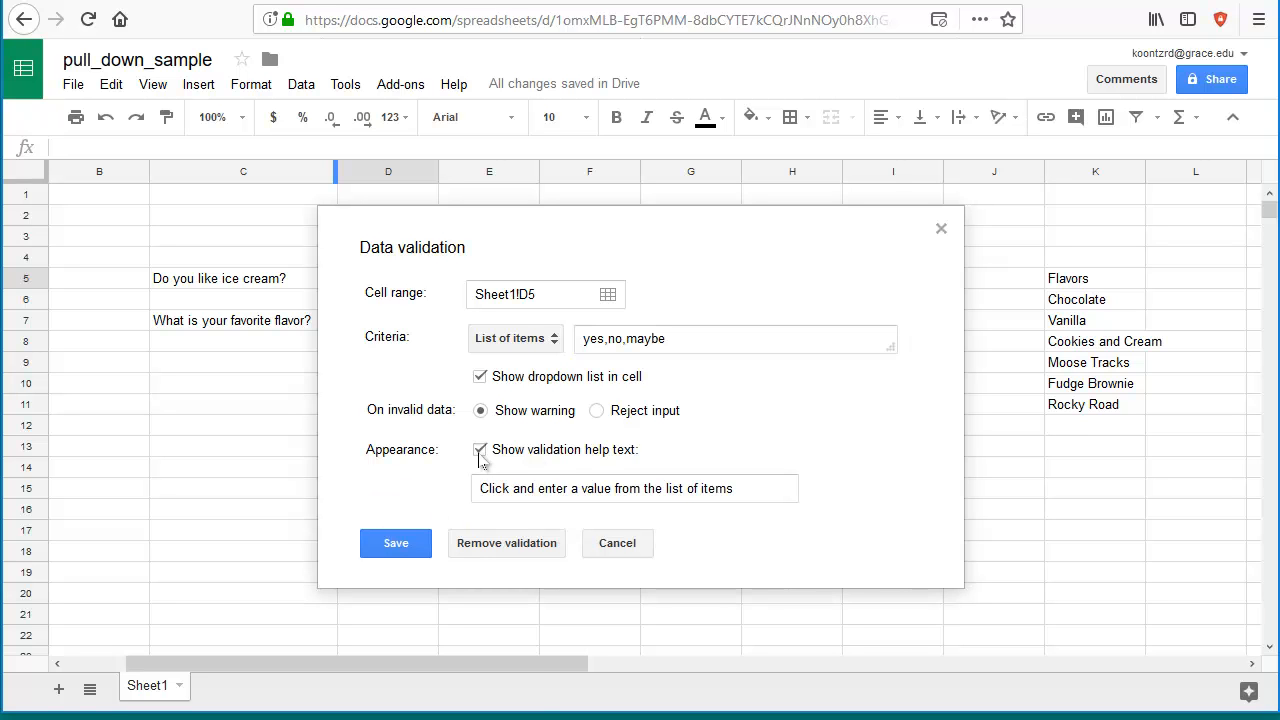
{"action": "left_click", "coordinate": [541, 481]}
{"action": "left_click", "coordinate": [741, 477]}
{"action": "left_click_drag", "start_coordinate": [693, 477], "coordinate": [530, 484]}
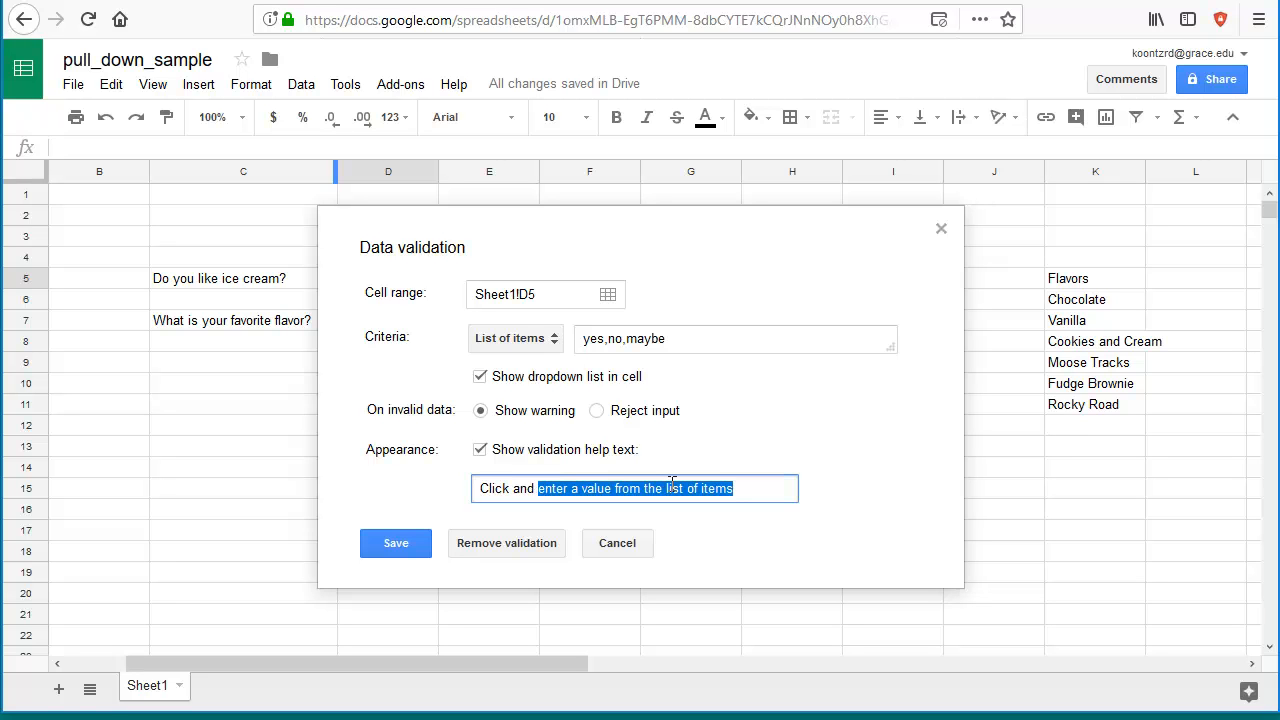
{"action": "key", "text": "BackSpace"}
{"action": "key", "text": "BackSpace"}
{"action": "key", "text": "BackSpace"}
{"action": "key", "text": "BackSpace"}
{"action": "key", "text": "BackSpace"}
{"action": "key", "text": "BackSpace"}
{"action": "key", "text": "BackSpace"}
{"action": "key", "text": "BackSpace"}
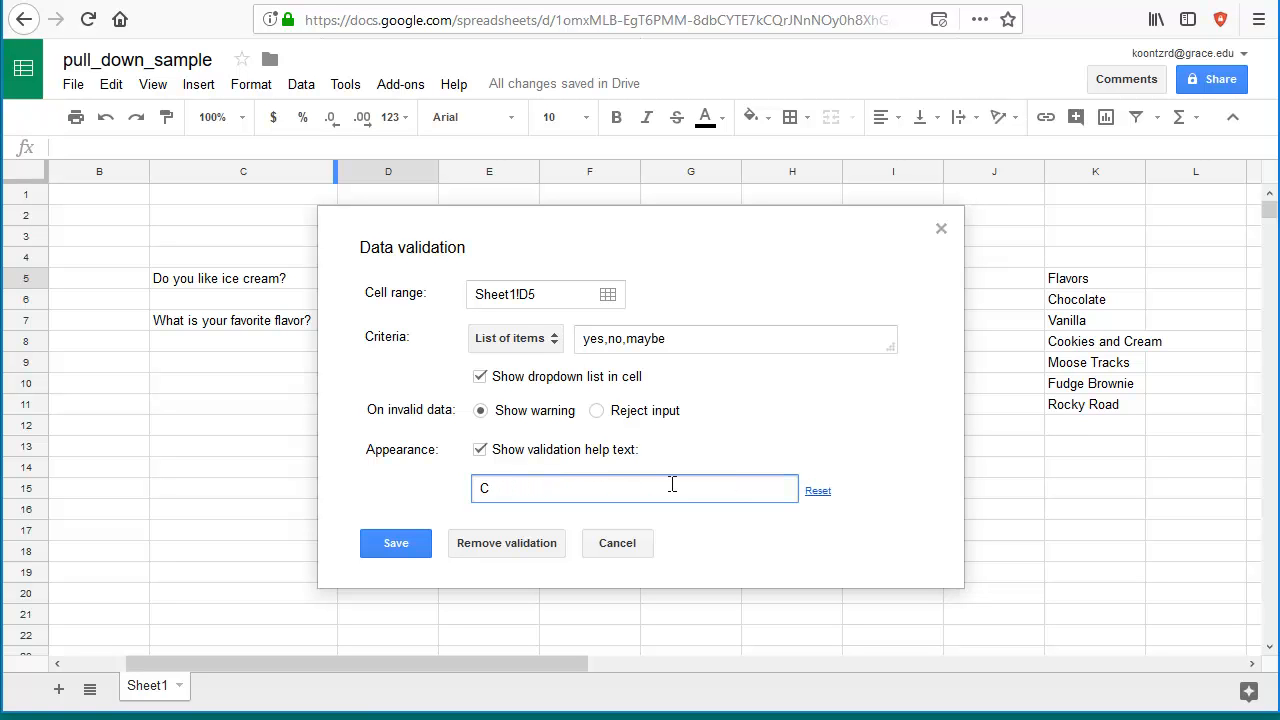
{"action": "type", "text": "Select a choice from t"}
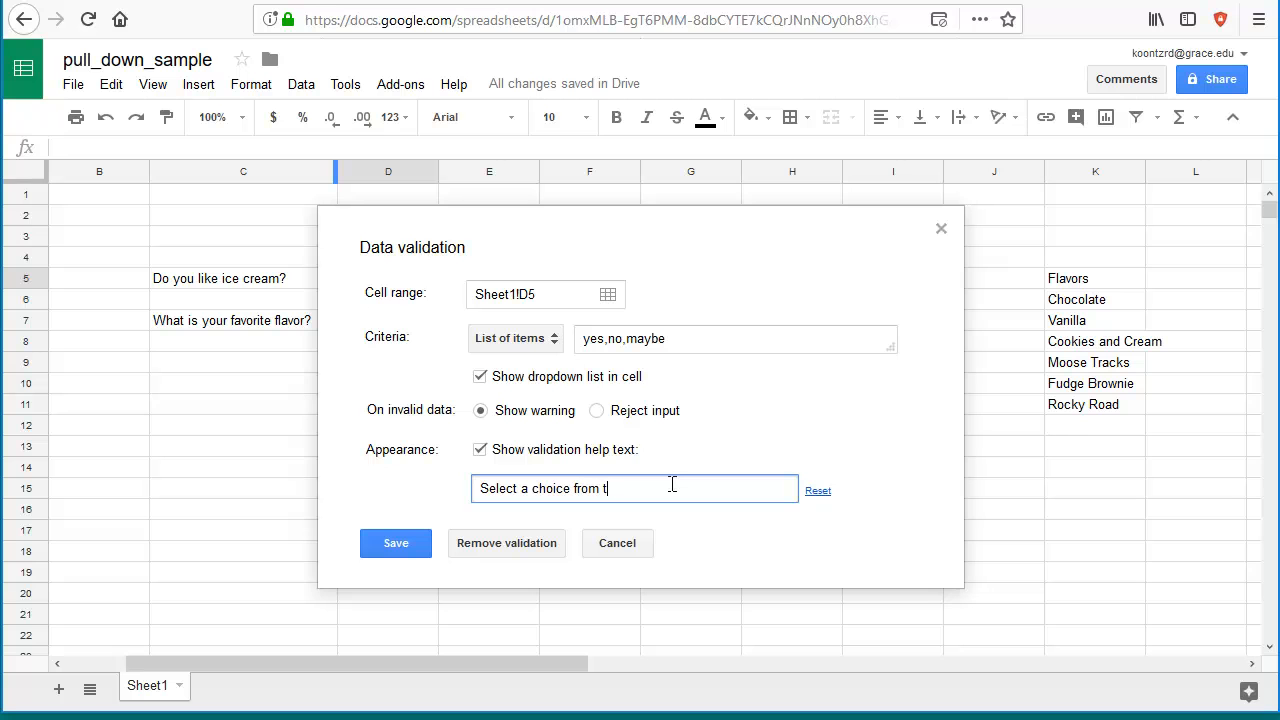
{"action": "type", "text": "he list"}
{"action": "left_click", "coordinate": [391, 551]}
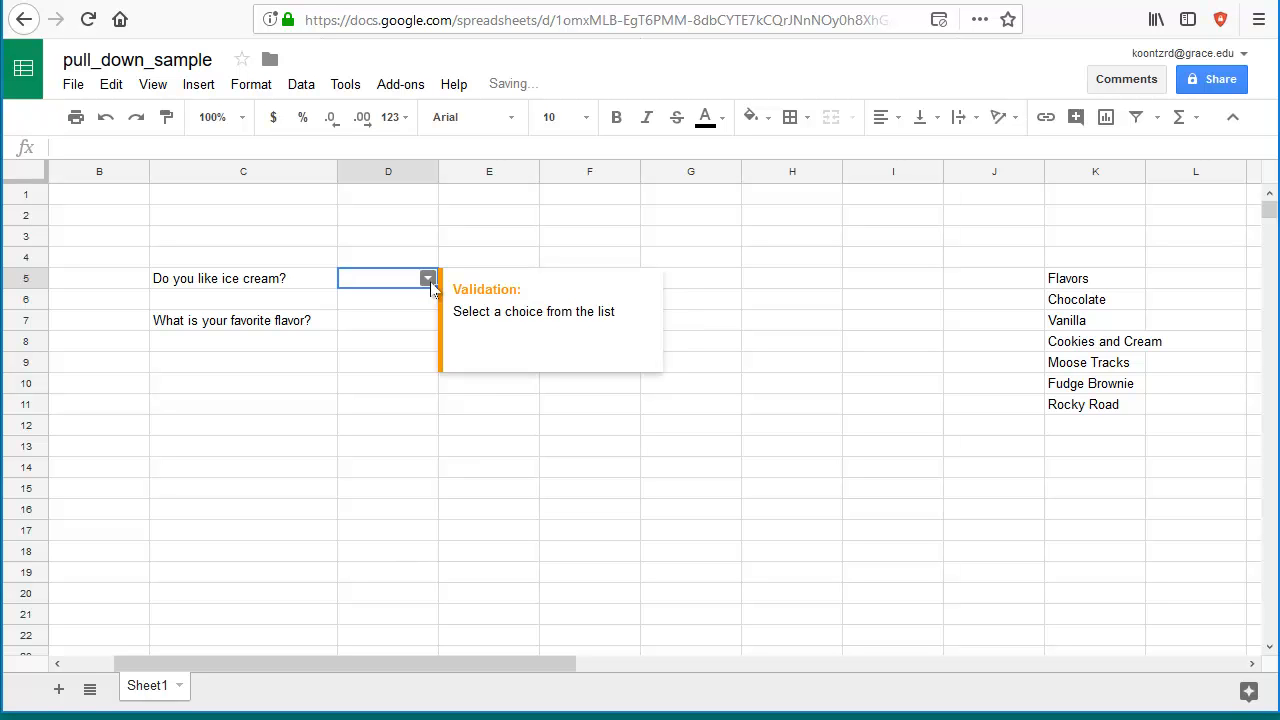
Check the choices offered by the new dropdown in D5 without picking one.
{"action": "left_click", "coordinate": [427, 279]}
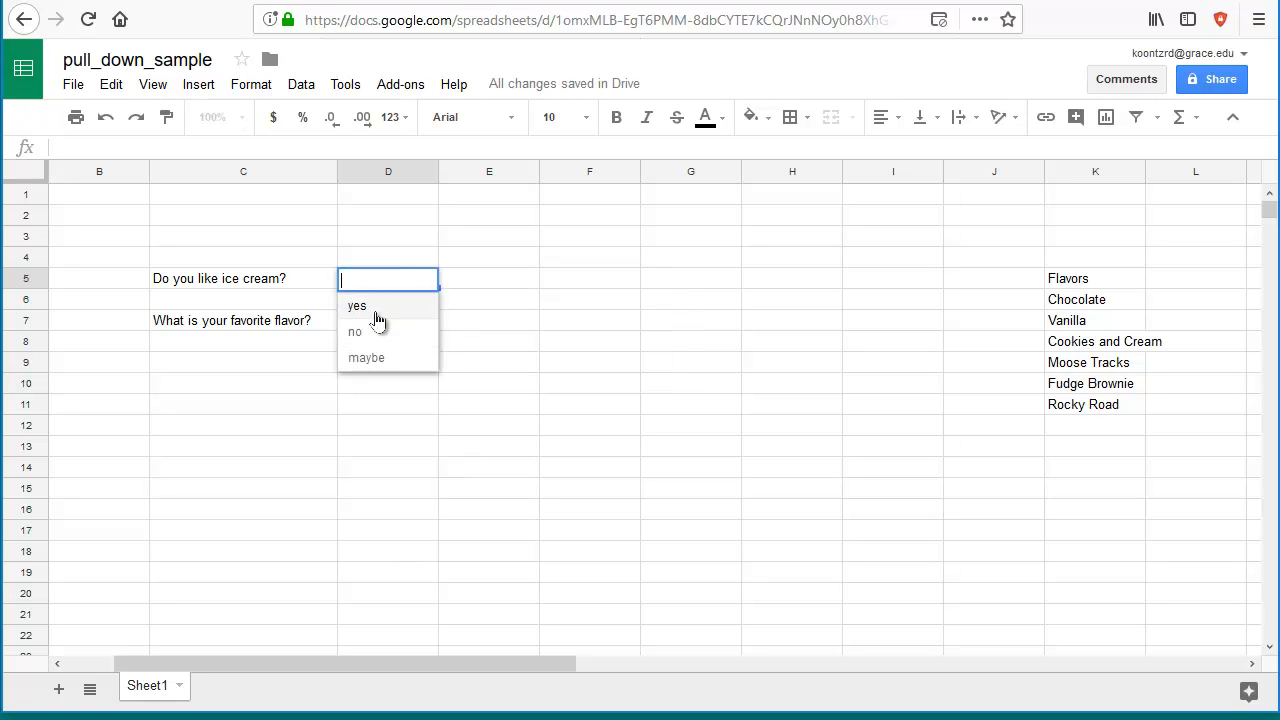
{"action": "left_click", "coordinate": [490, 331]}
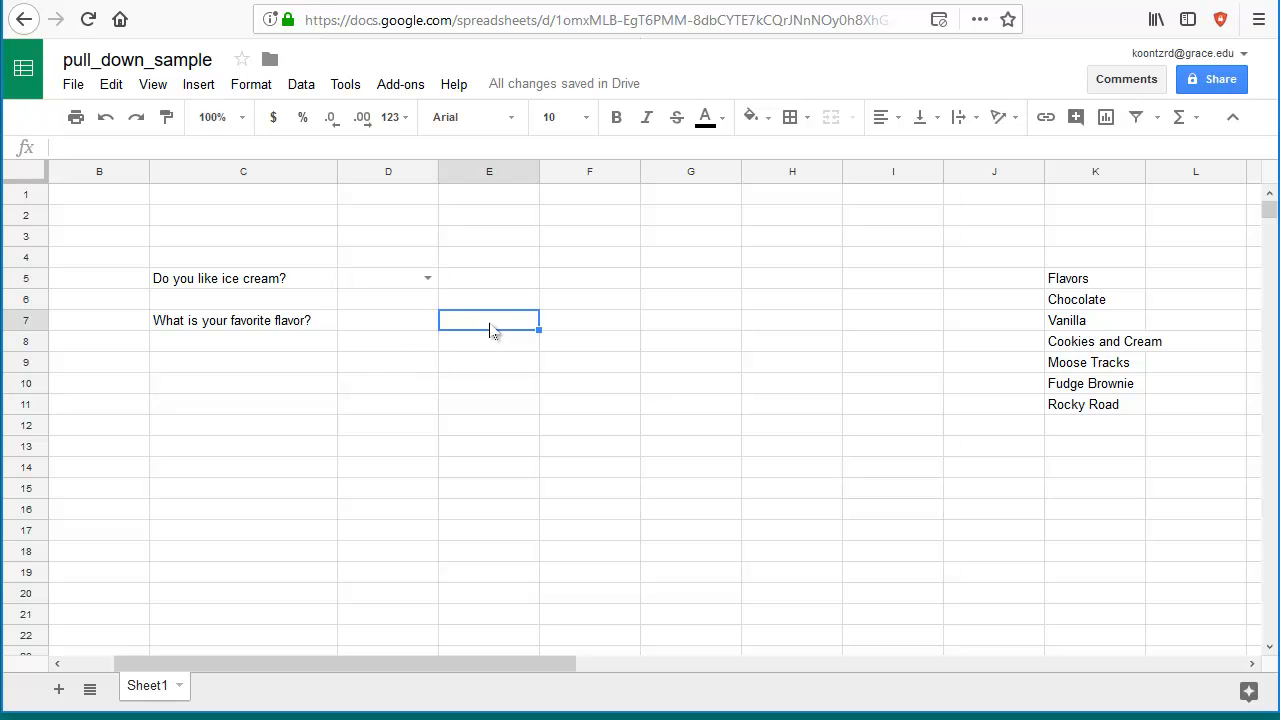
{"action": "left_click", "coordinate": [388, 333]}
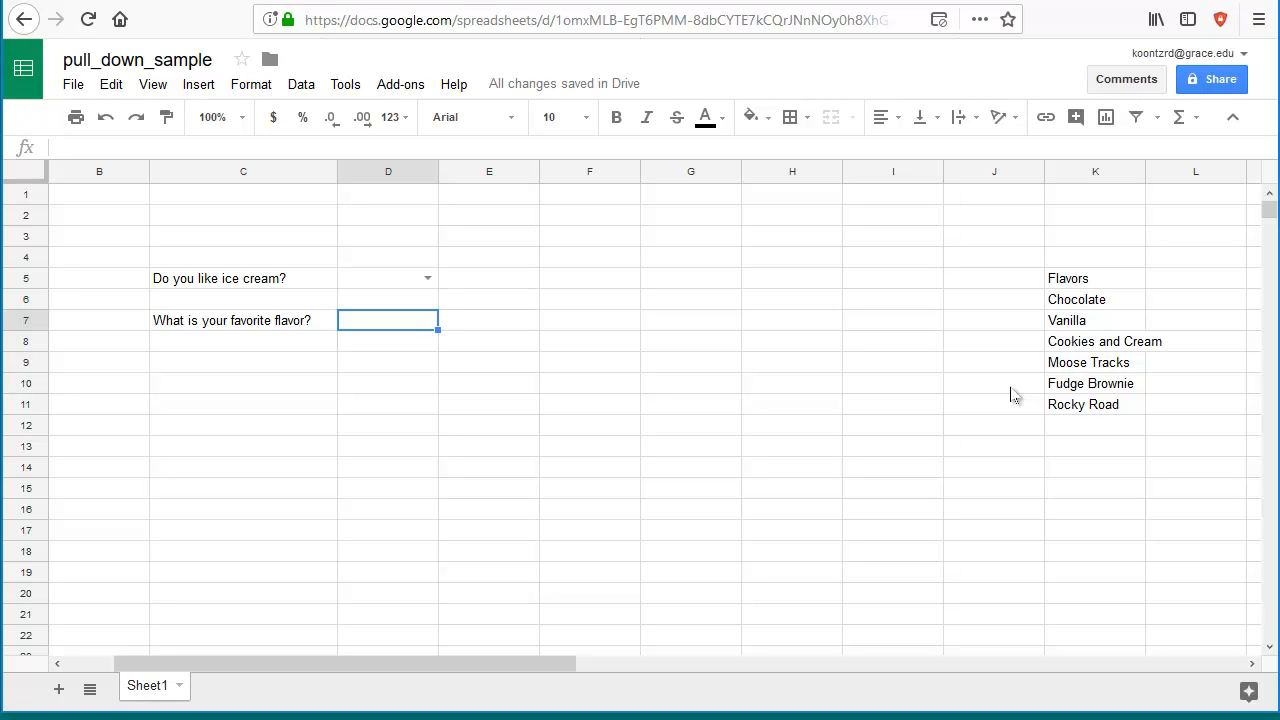
Define a named range called flavors covering the flavor list in K6:K11, from Chocolate to Rocky Road.
{"action": "left_click", "coordinate": [1072, 306]}
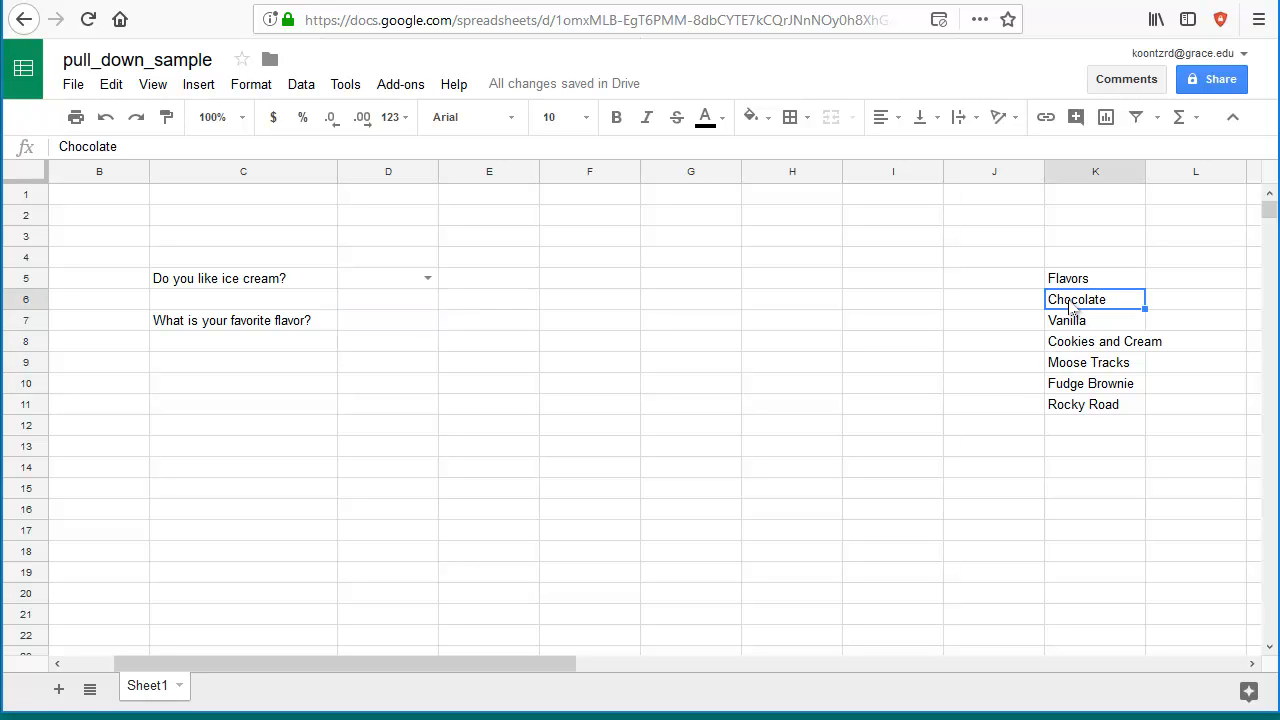
{"action": "left_click_drag", "start_coordinate": [1084, 307], "coordinate": [1088, 409]}
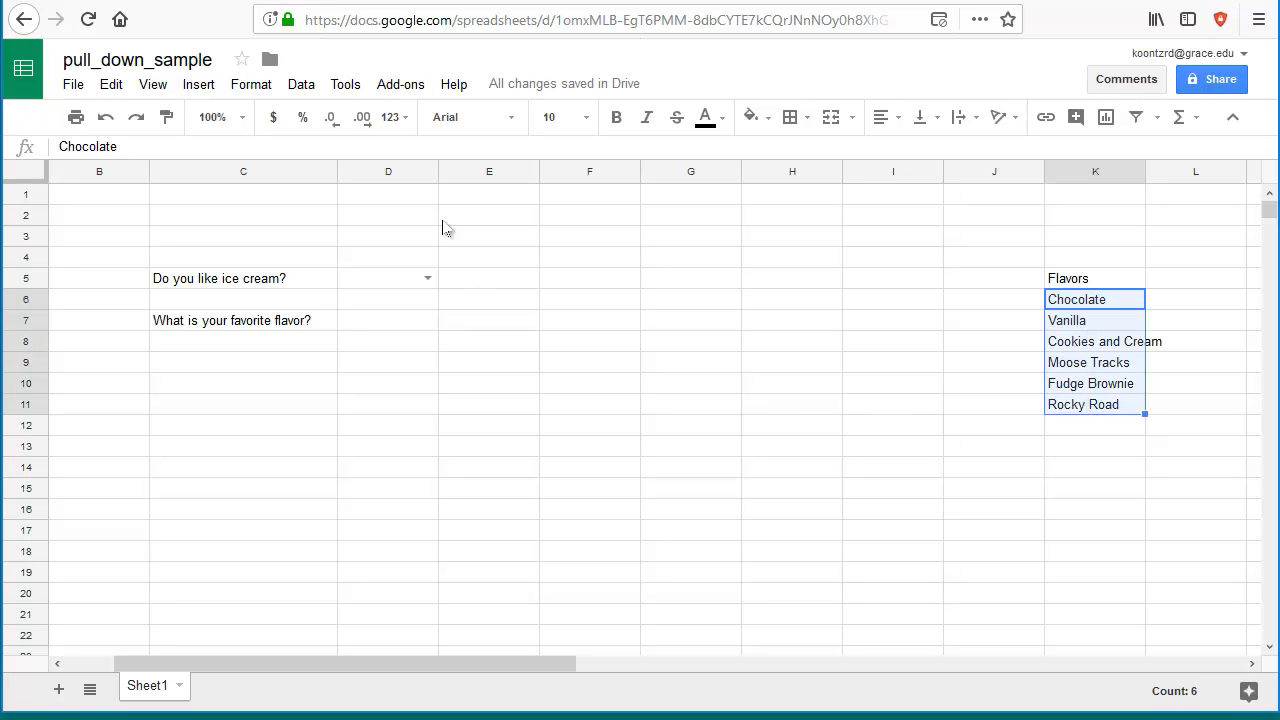
{"action": "left_click", "coordinate": [302, 86]}
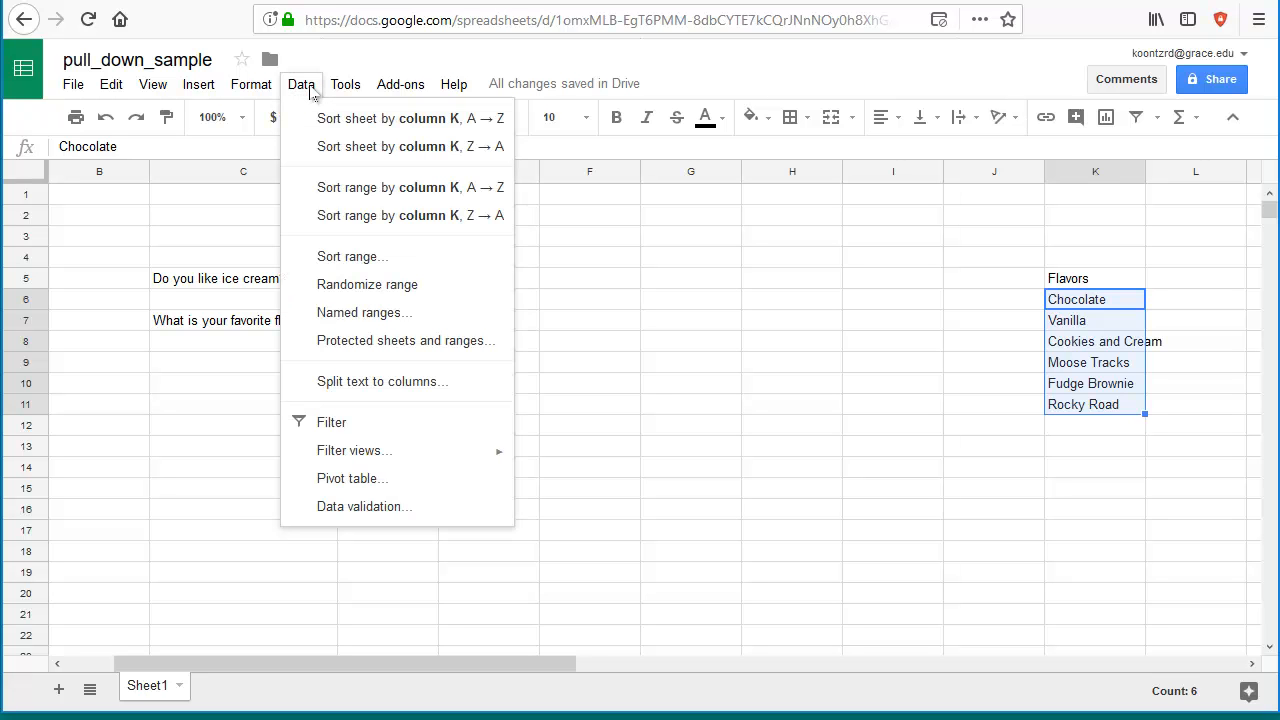
{"action": "left_click", "coordinate": [363, 312]}
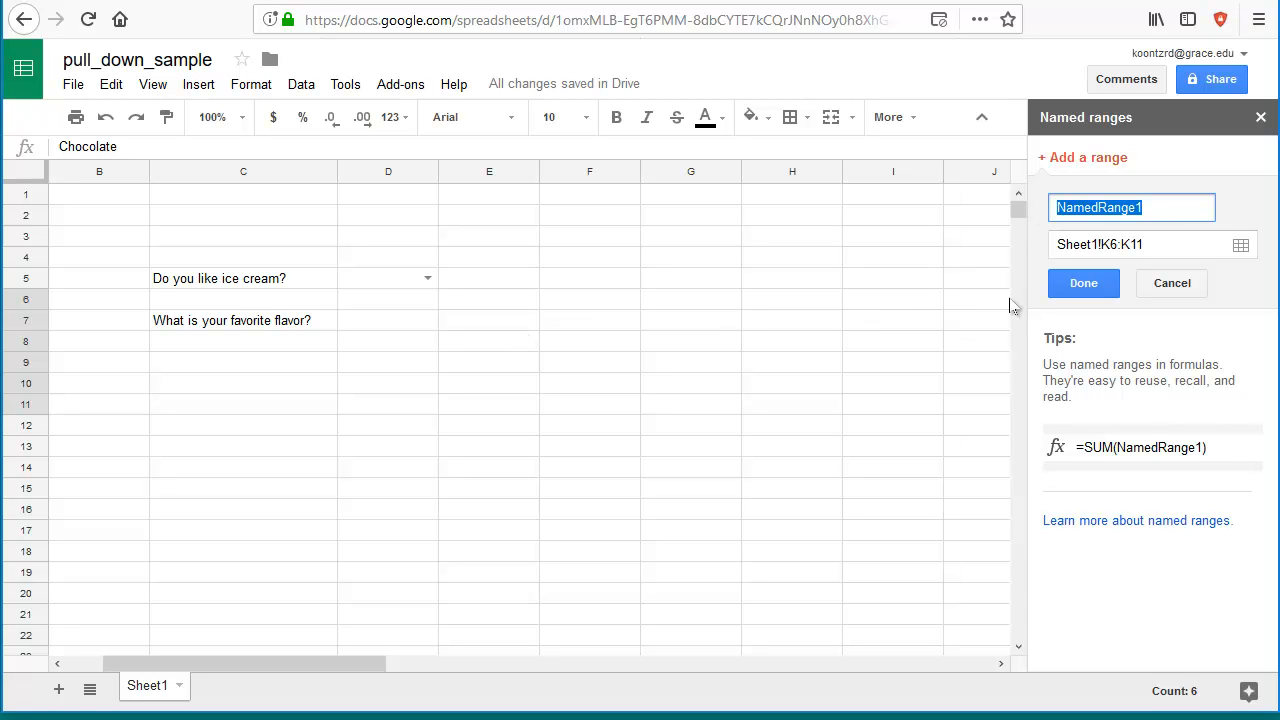
{"action": "left_click_drag", "start_coordinate": [363, 665], "coordinate": [558, 693]}
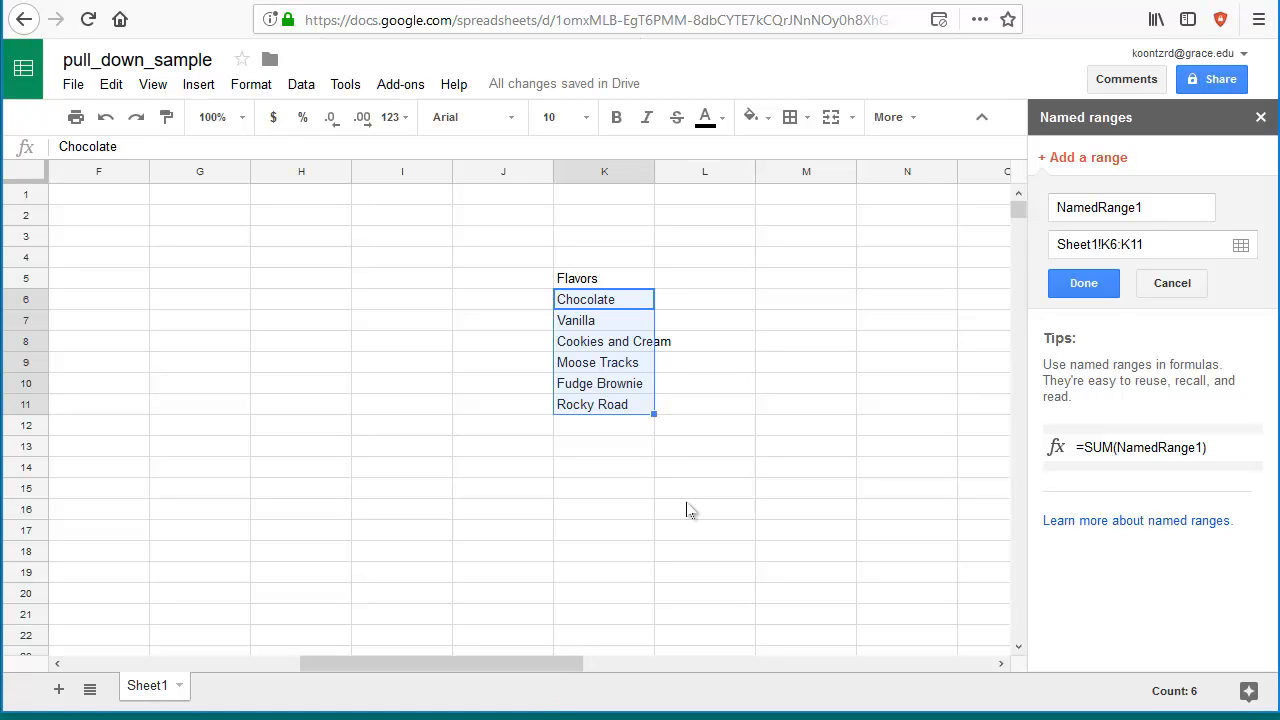
{"action": "double_click", "coordinate": [1085, 206]}
{"action": "left_click", "coordinate": [1087, 206]}
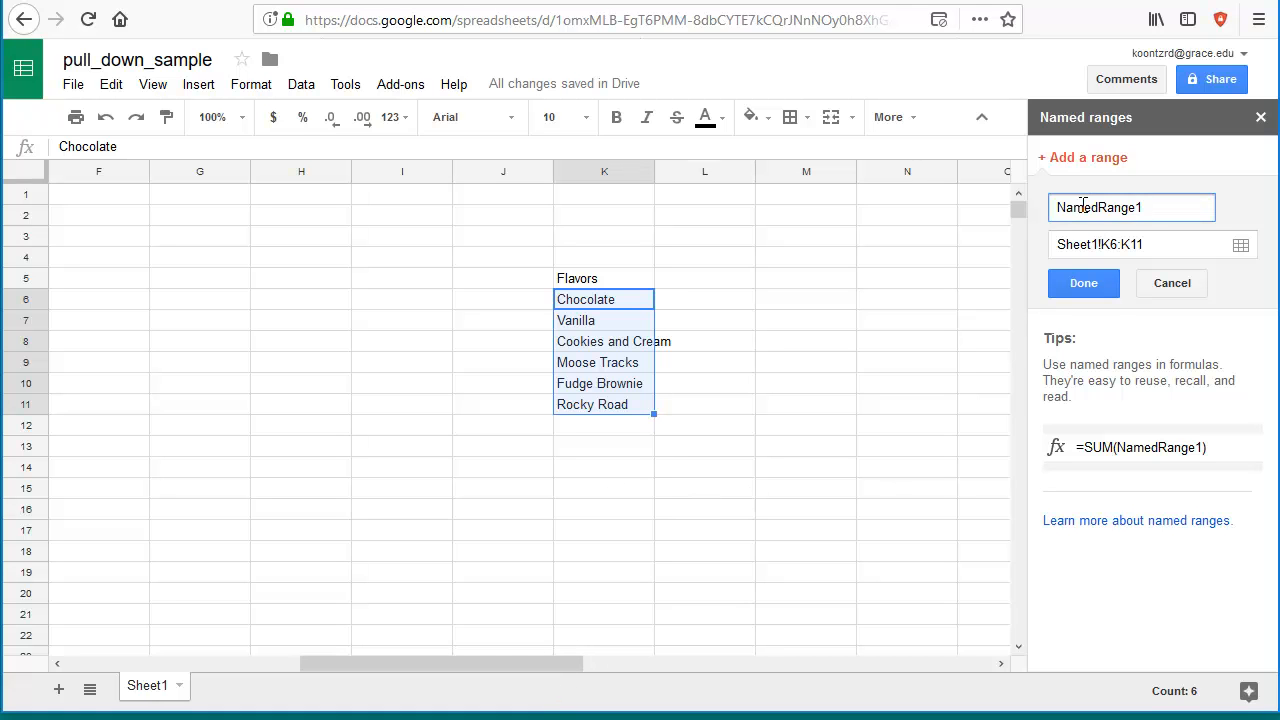
{"action": "left_click_drag", "start_coordinate": [1140, 197], "coordinate": [1017, 200]}
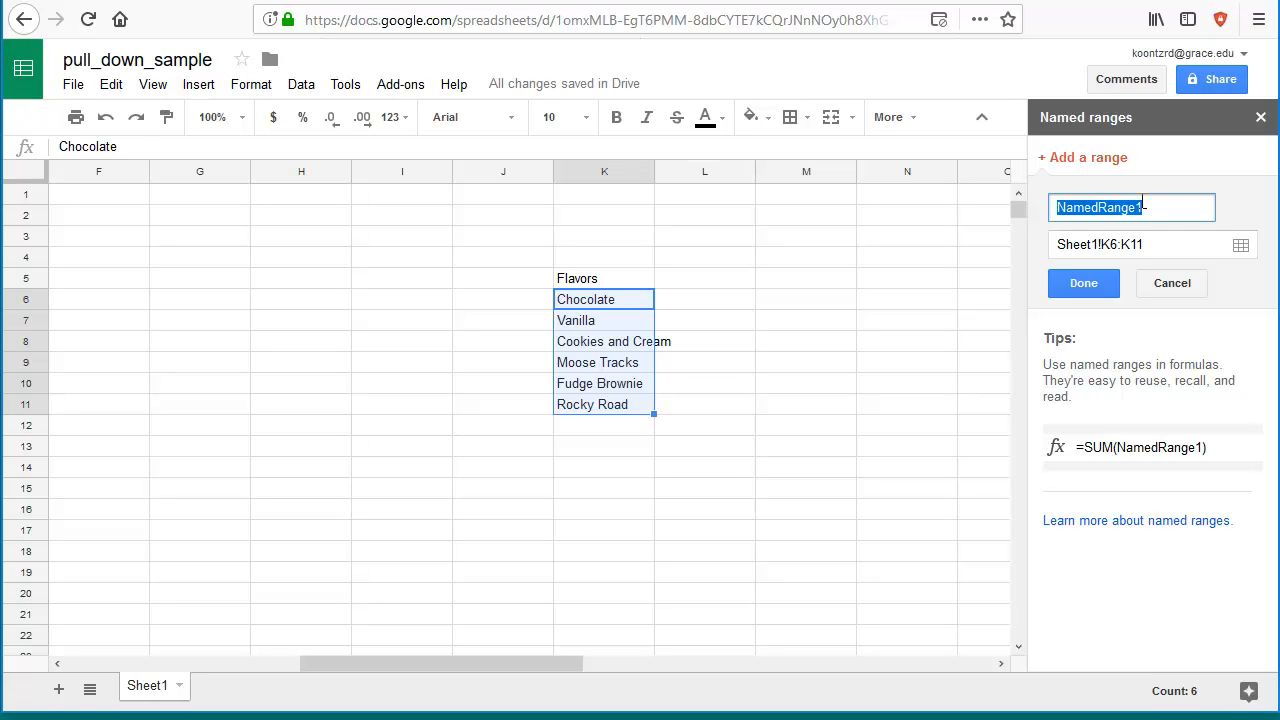
{"action": "type", "text": "flavors"}
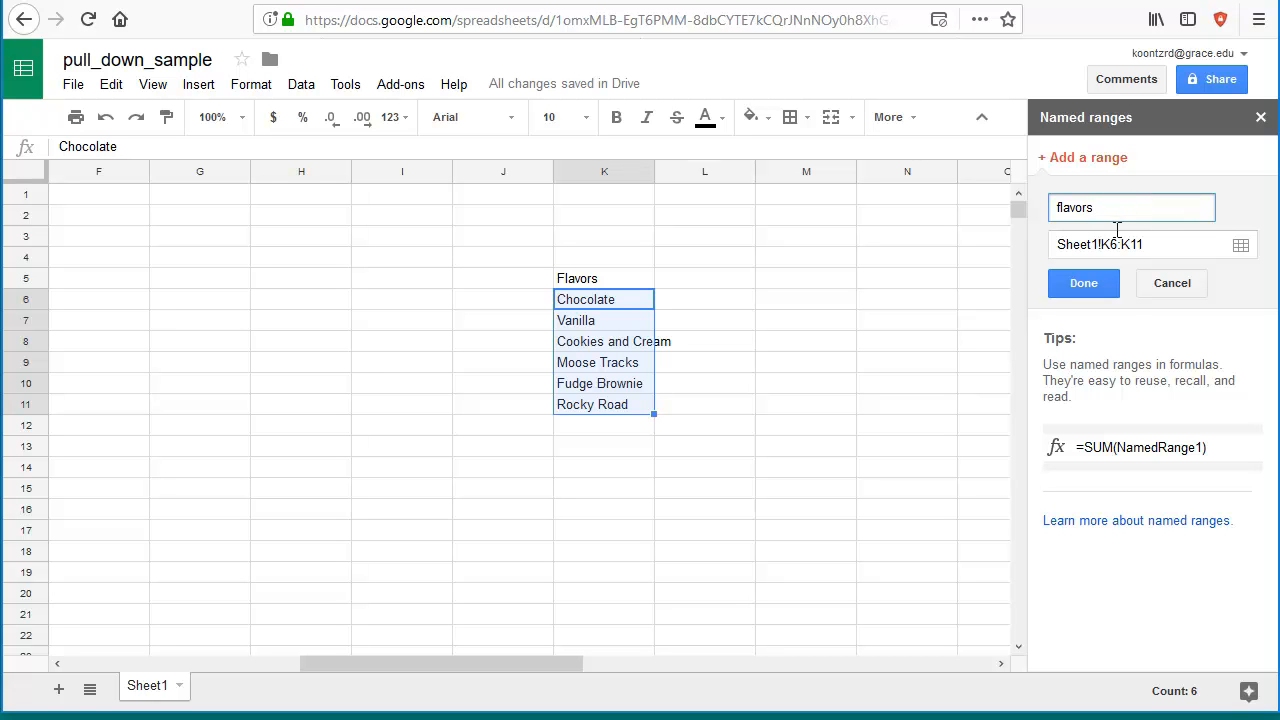
{"action": "left_click", "coordinate": [1103, 287]}
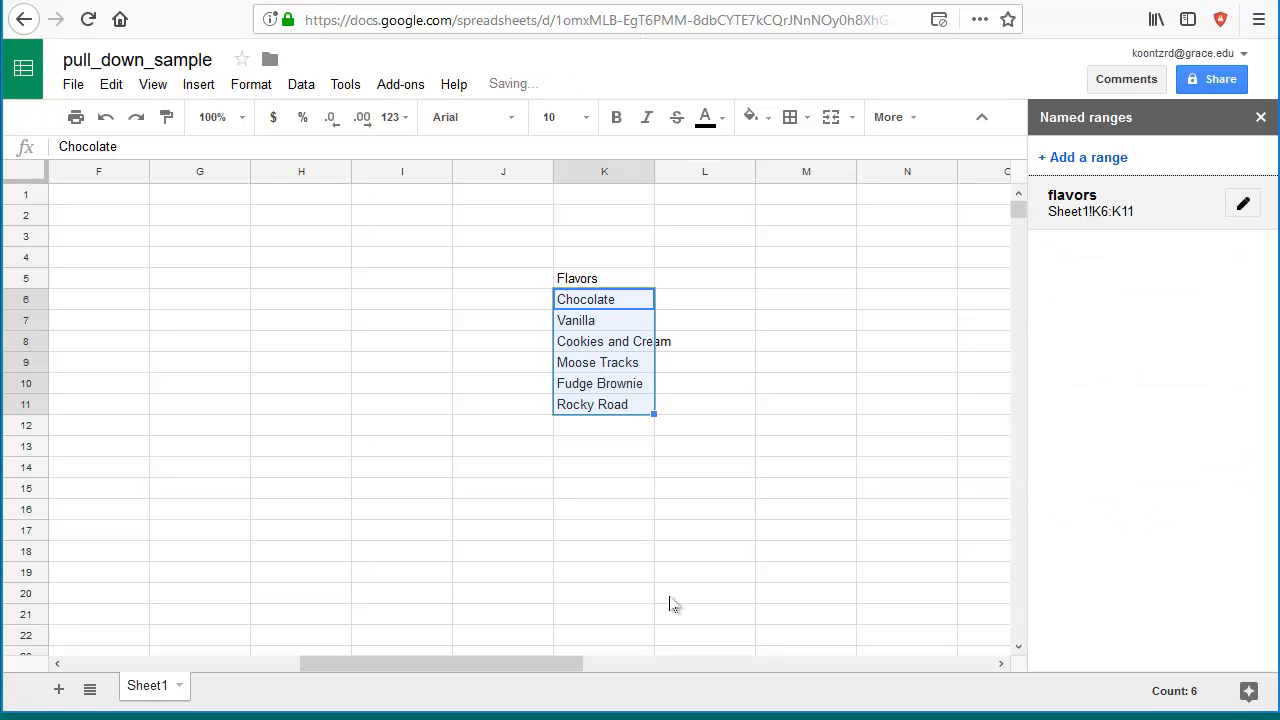
Set up data validation for cell D7 with a List from a range criterion that uses the named range flavors.
{"action": "left_click_drag", "start_coordinate": [569, 669], "coordinate": [392, 654]}
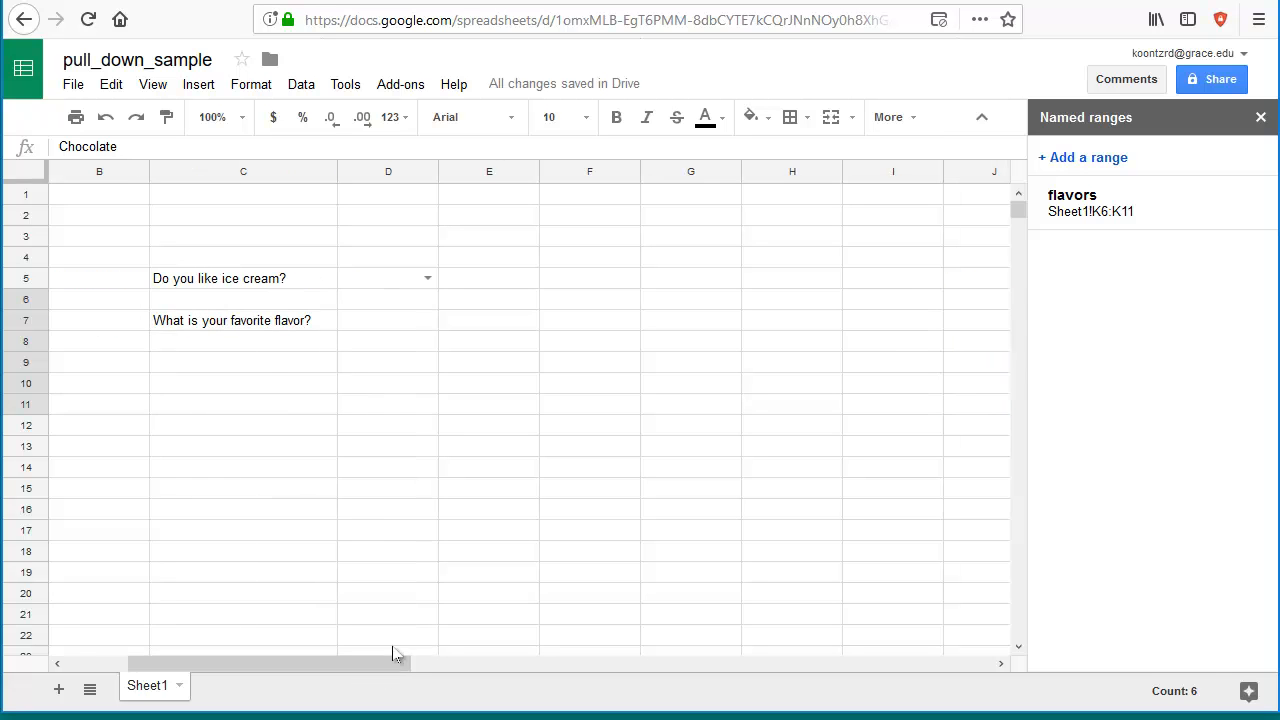
{"action": "left_click", "coordinate": [408, 325]}
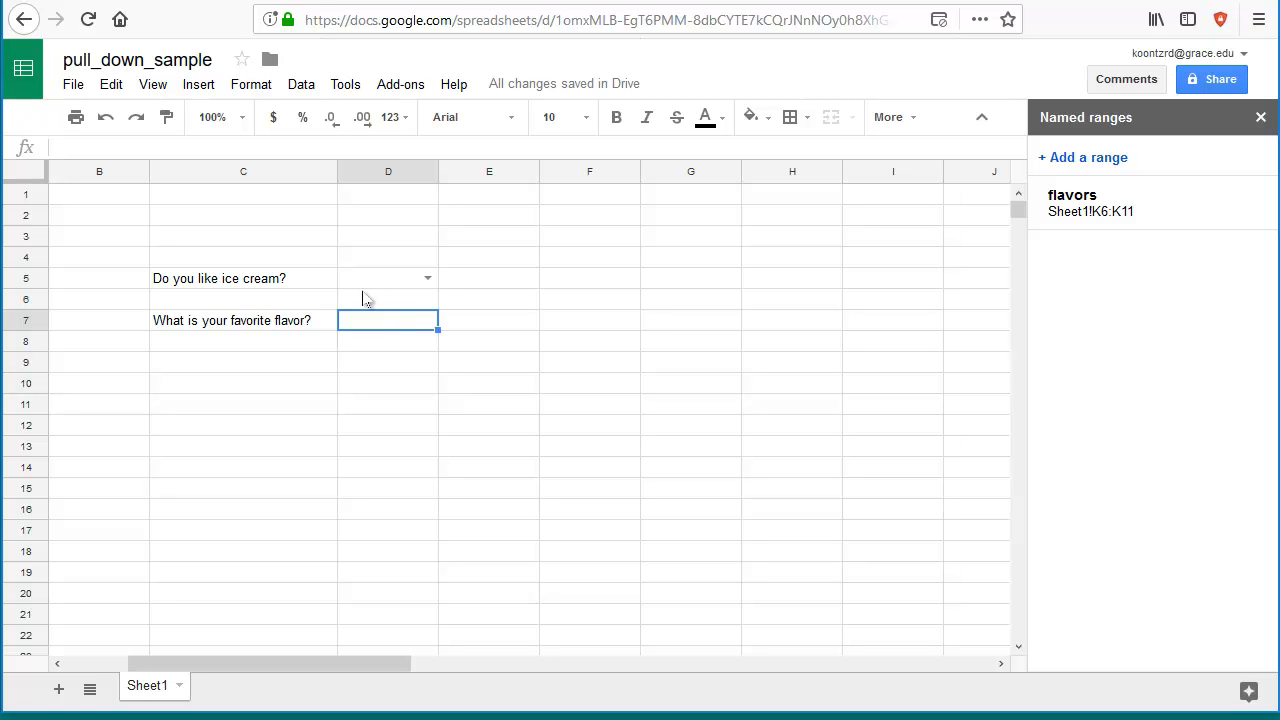
{"action": "left_click", "coordinate": [302, 86]}
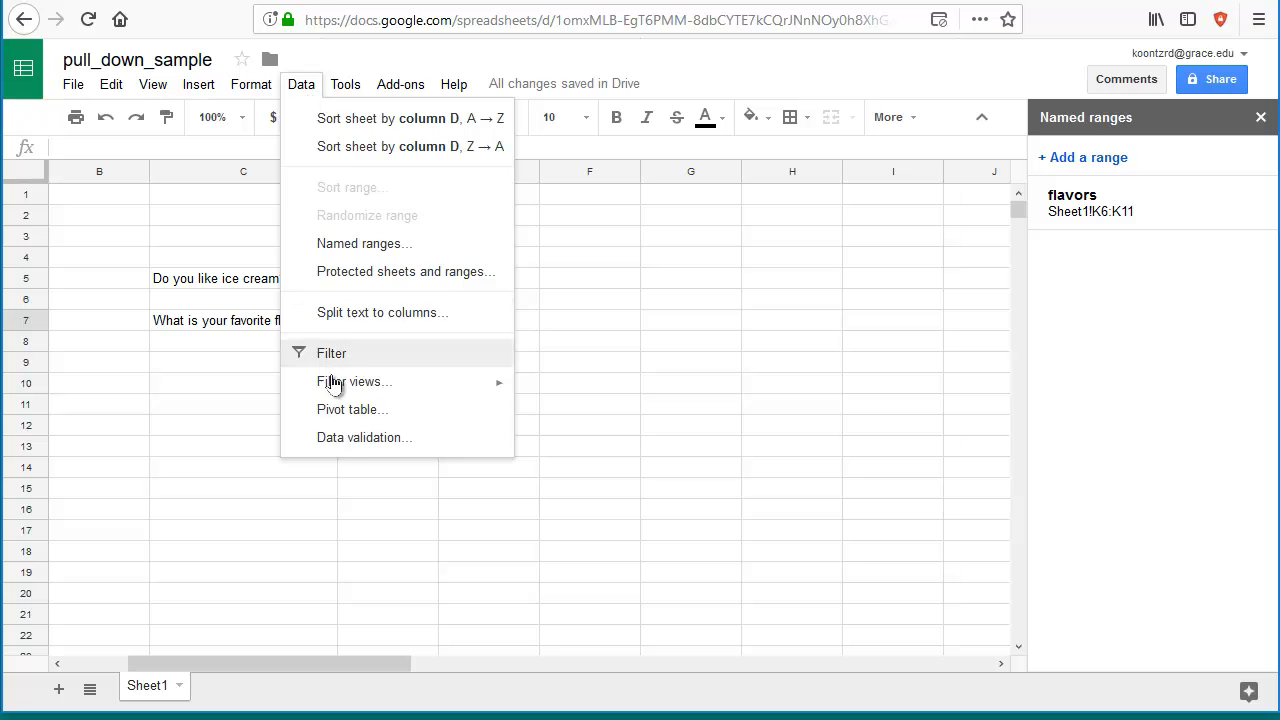
{"action": "left_click", "coordinate": [341, 440]}
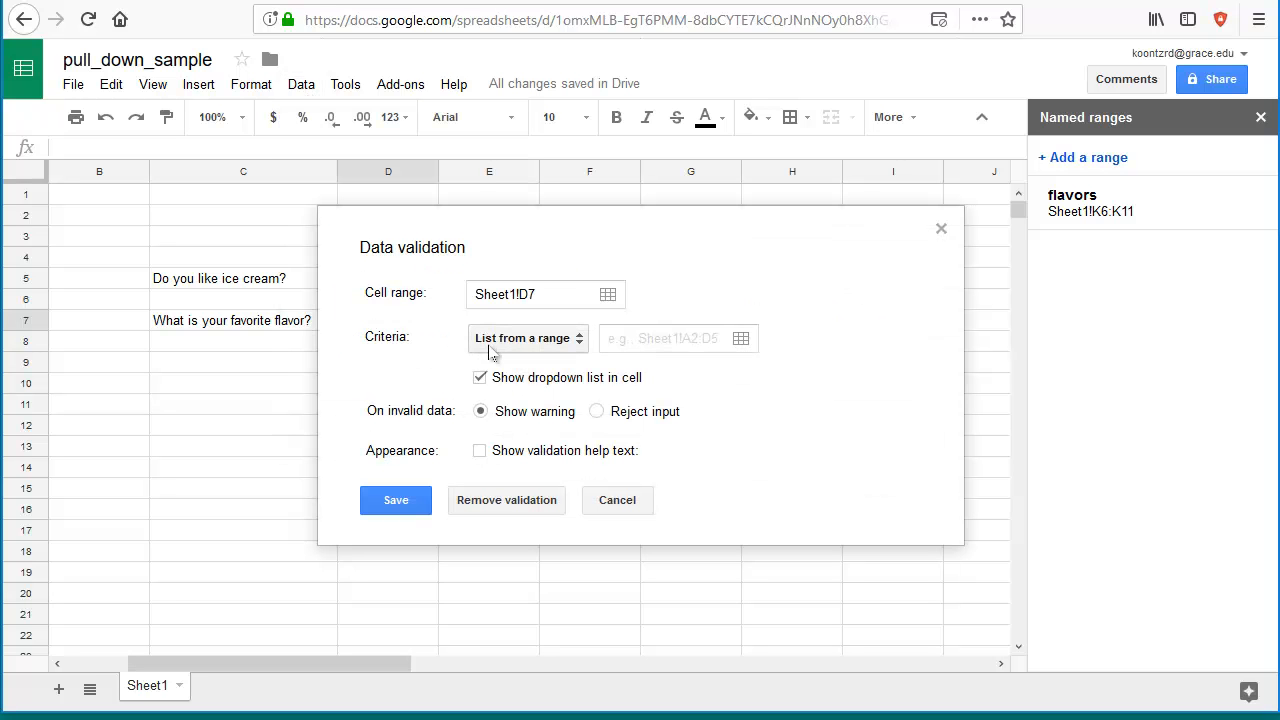
{"action": "left_click", "coordinate": [610, 336]}
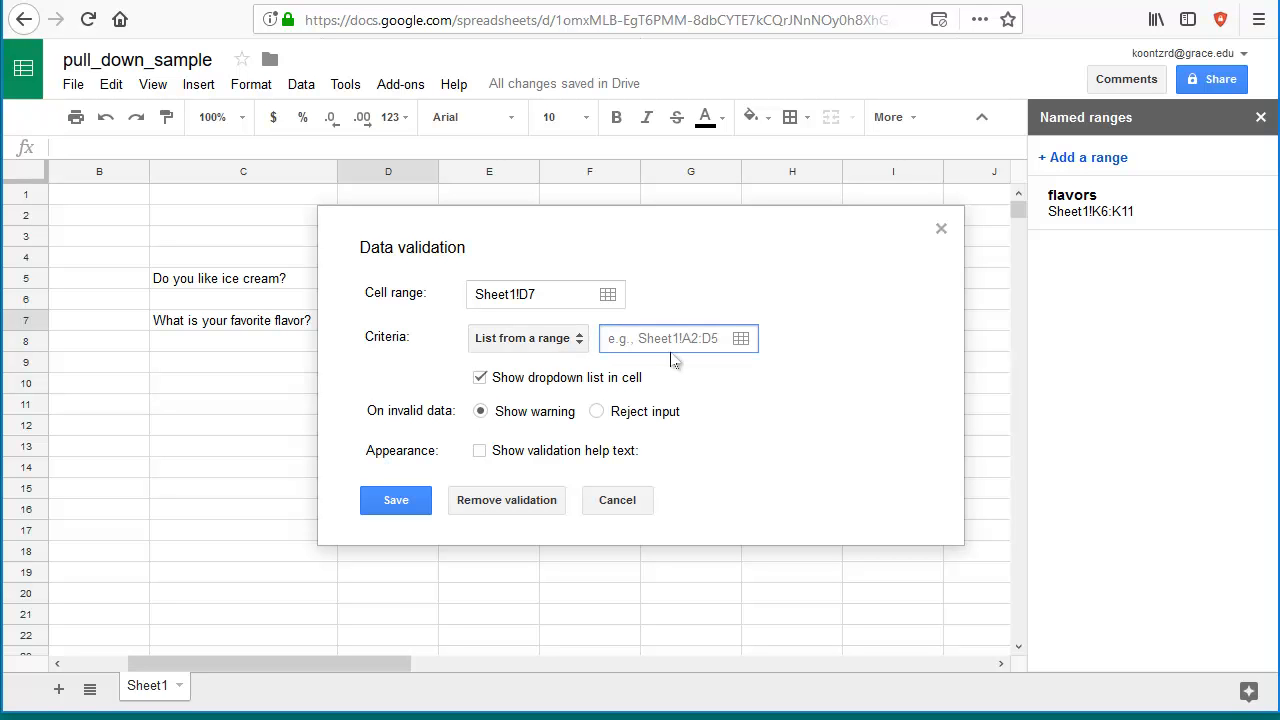
{"action": "type", "text": "flavors"}
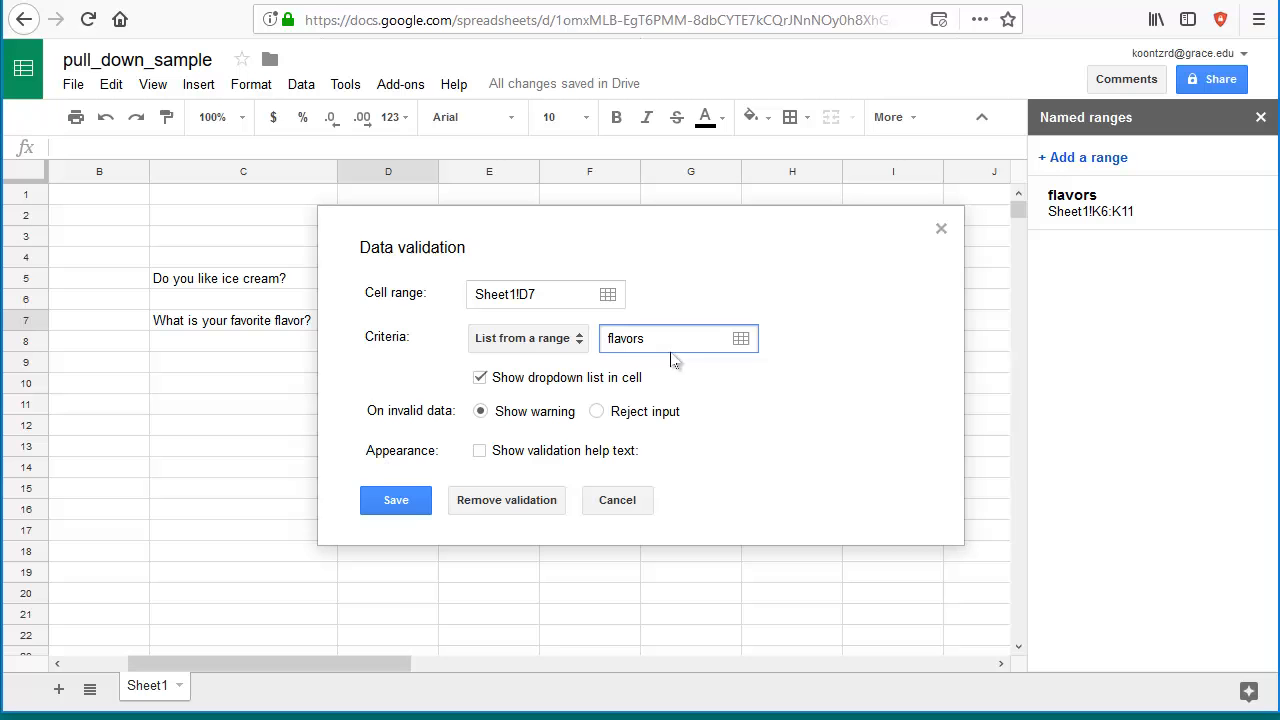
Enable validation help text for D7 reading "Choose your favorite flavor from the list" and save the rule.
{"action": "left_click", "coordinate": [481, 452]}
{"action": "left_click", "coordinate": [571, 489]}
{"action": "left_click_drag", "start_coordinate": [770, 478], "coordinate": [466, 478]}
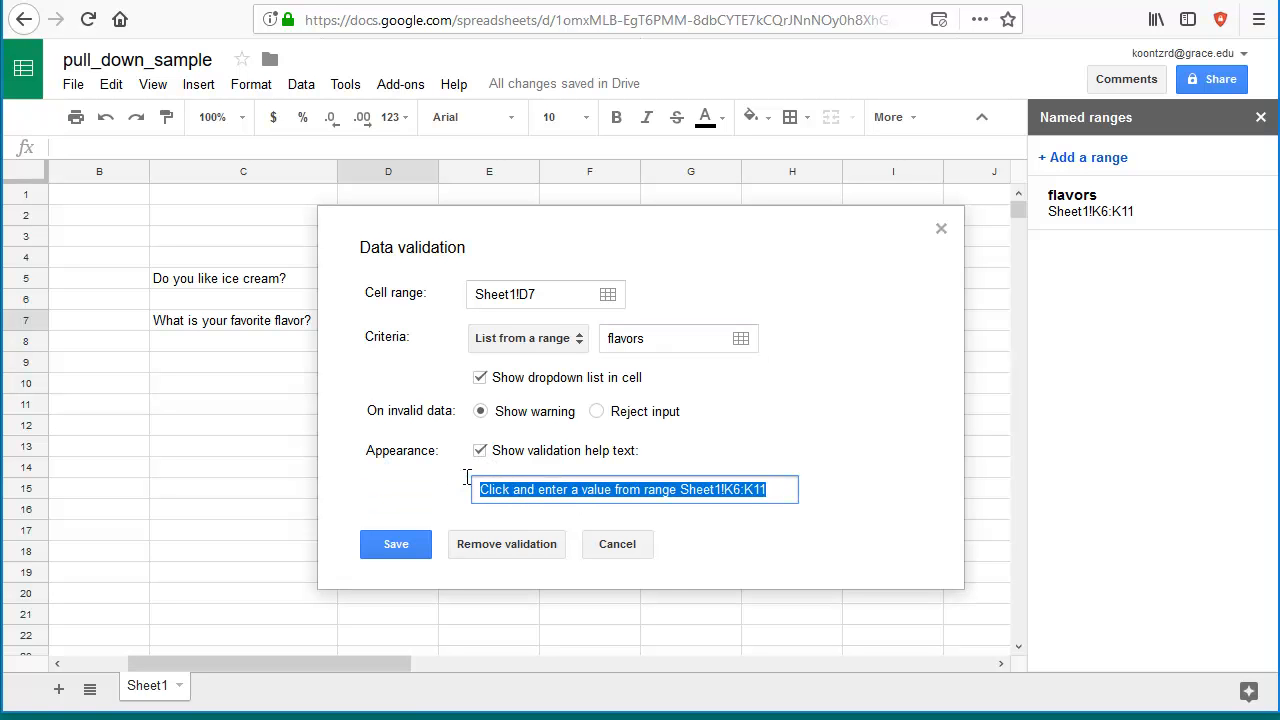
{"action": "type", "text": "Choose "}
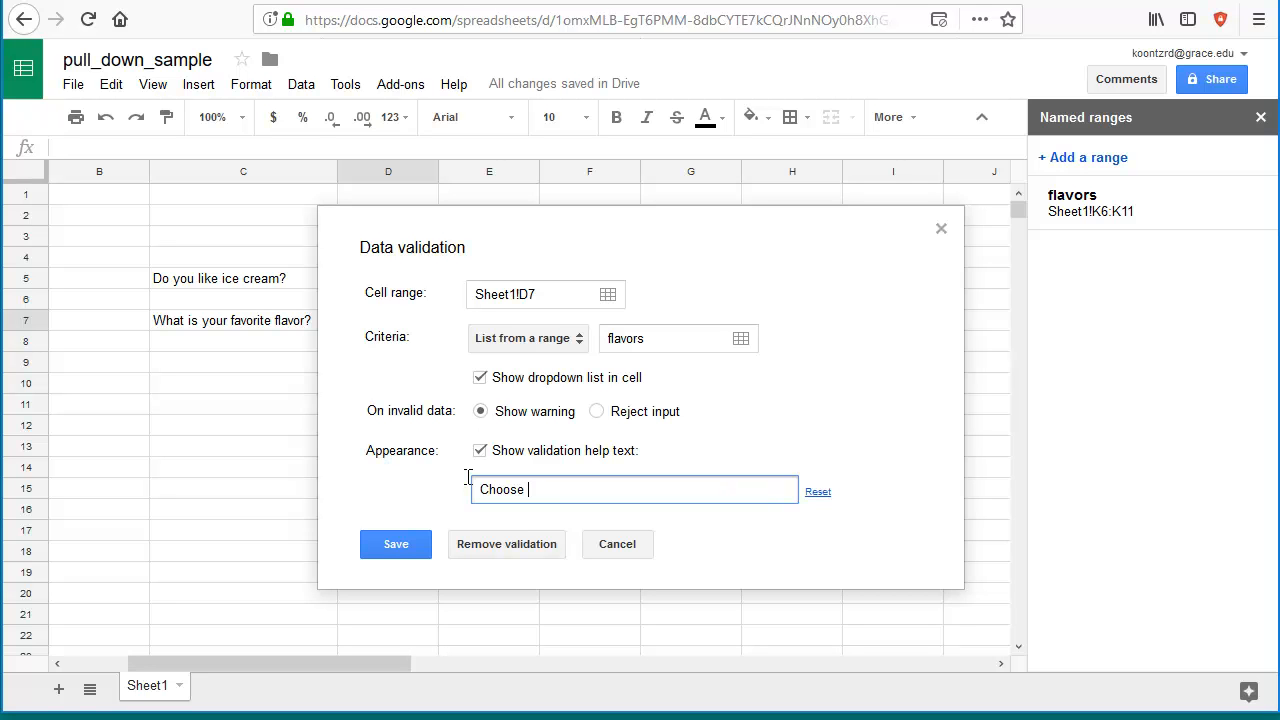
{"action": "type", "text": "your favorite flavor f"}
{"action": "type", "text": "rom the list"}
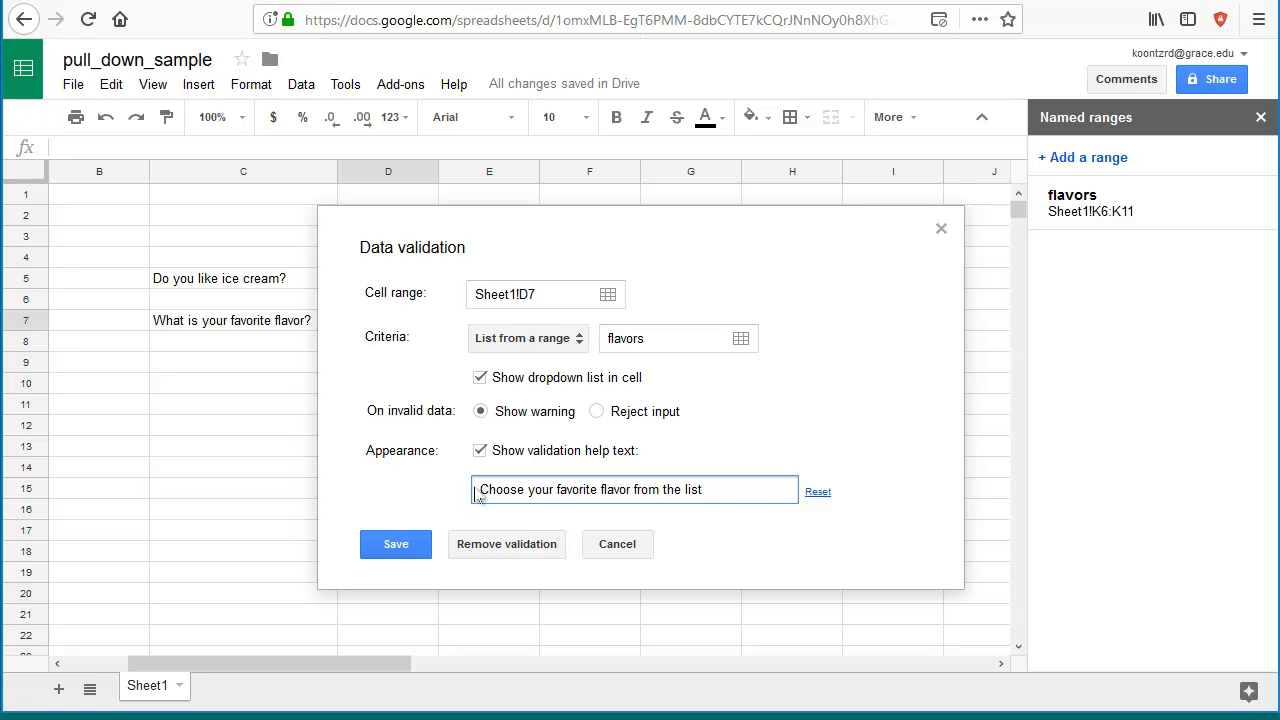
{"action": "left_click", "coordinate": [400, 544]}
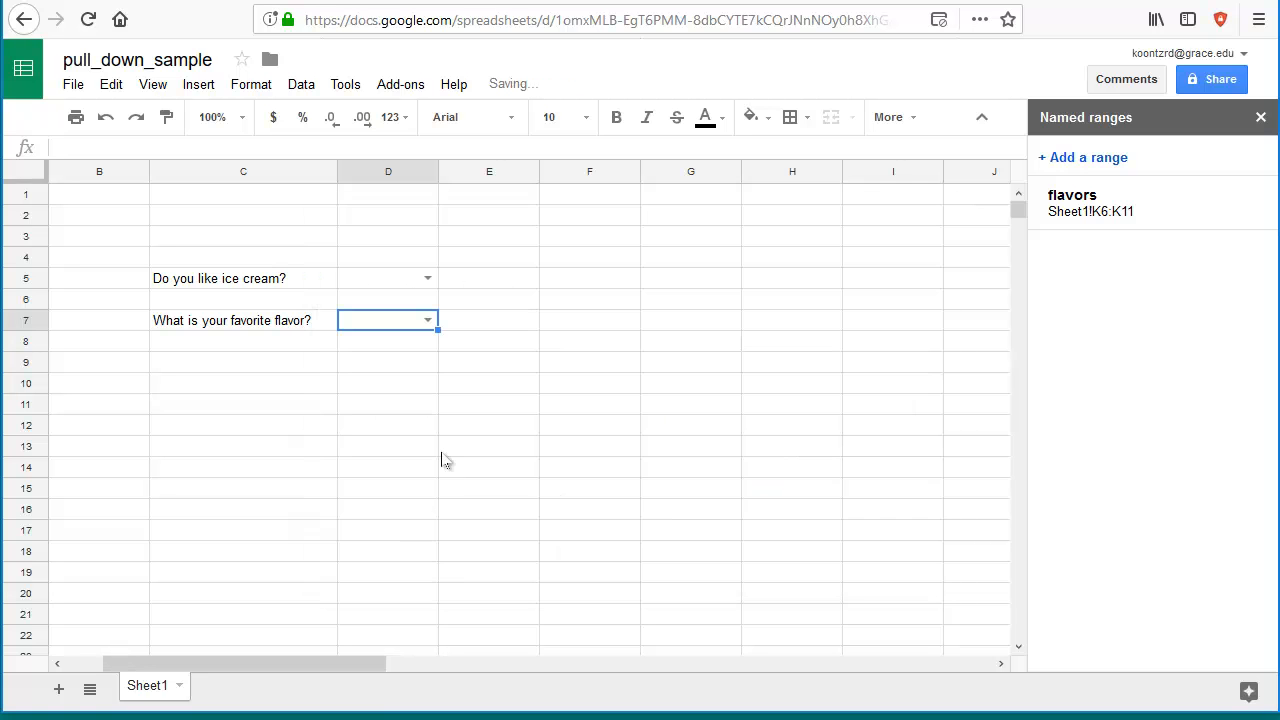
Choose Cookies and Cream from the dropdown in D7 as the favorite flavor.
{"action": "left_click", "coordinate": [463, 410]}
{"action": "left_click", "coordinate": [396, 328]}
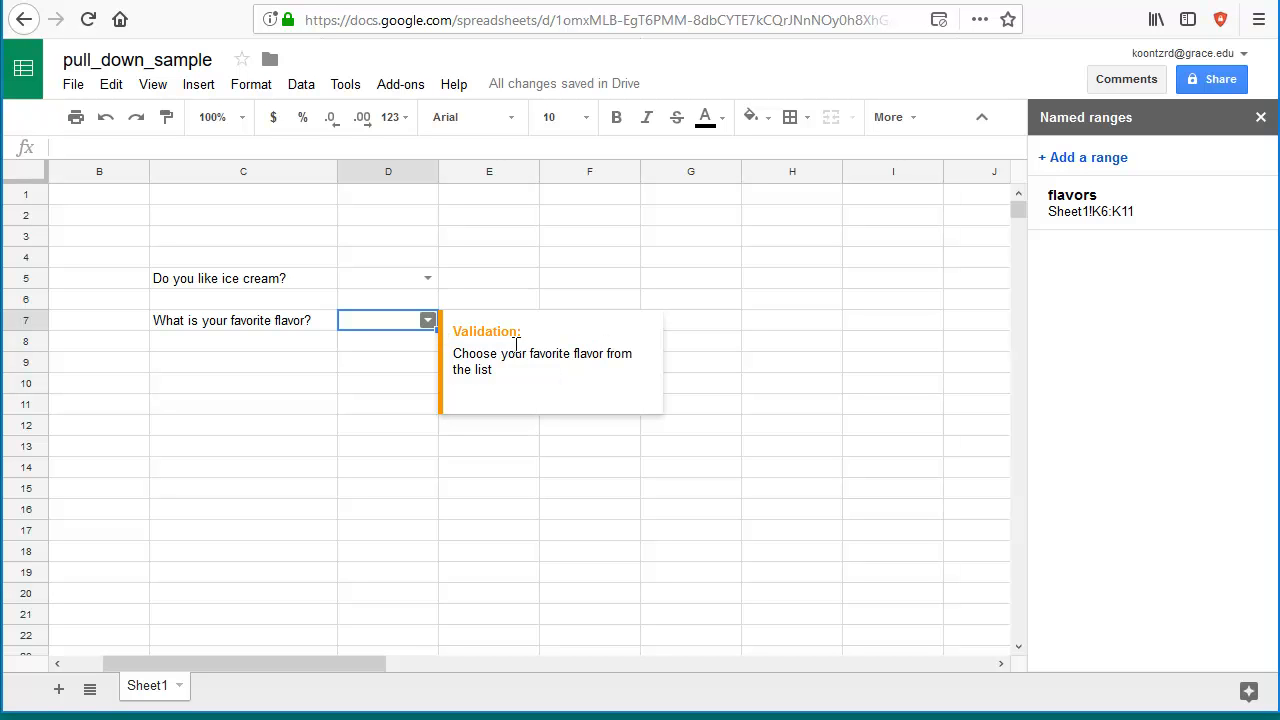
{"action": "left_click", "coordinate": [428, 321]}
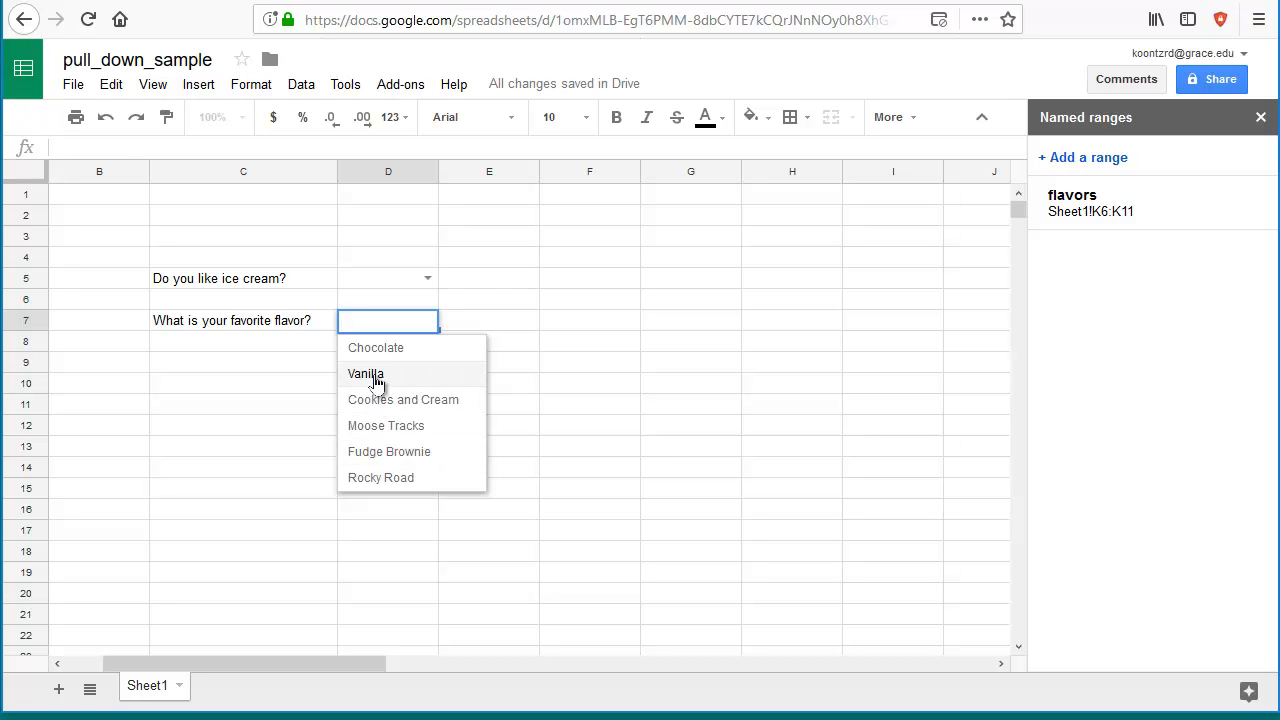
{"action": "left_click", "coordinate": [380, 400]}
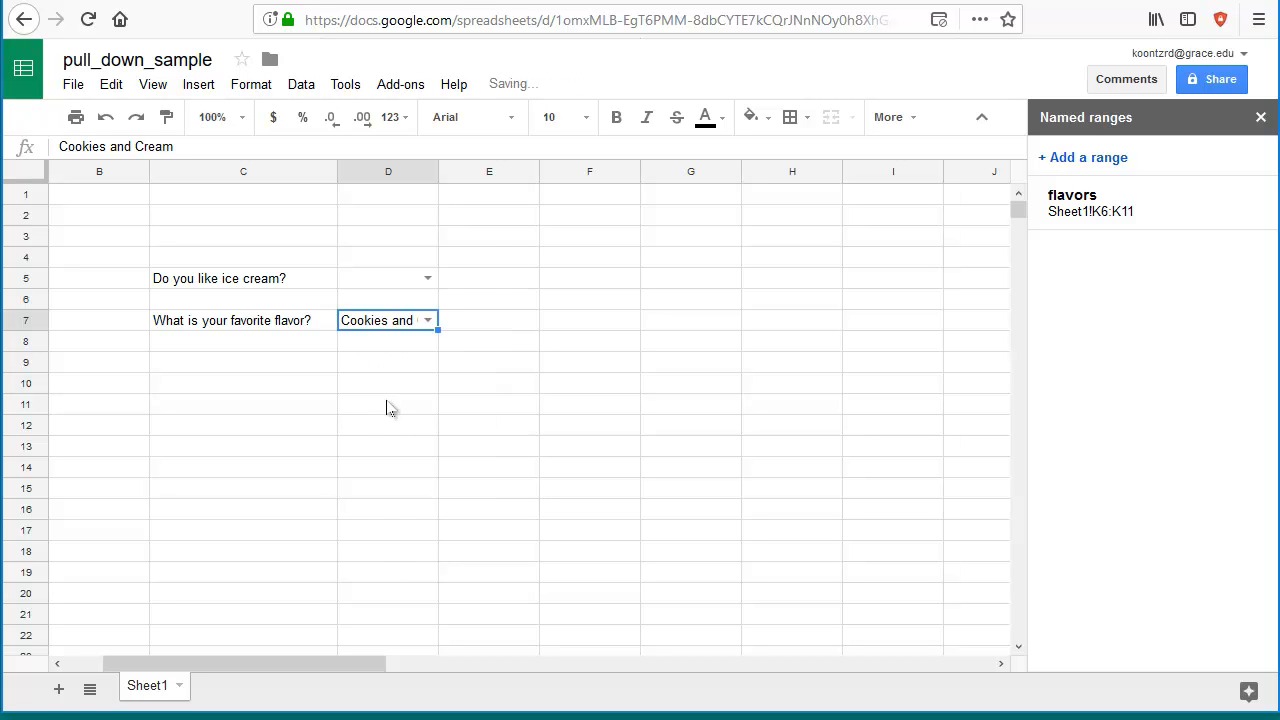